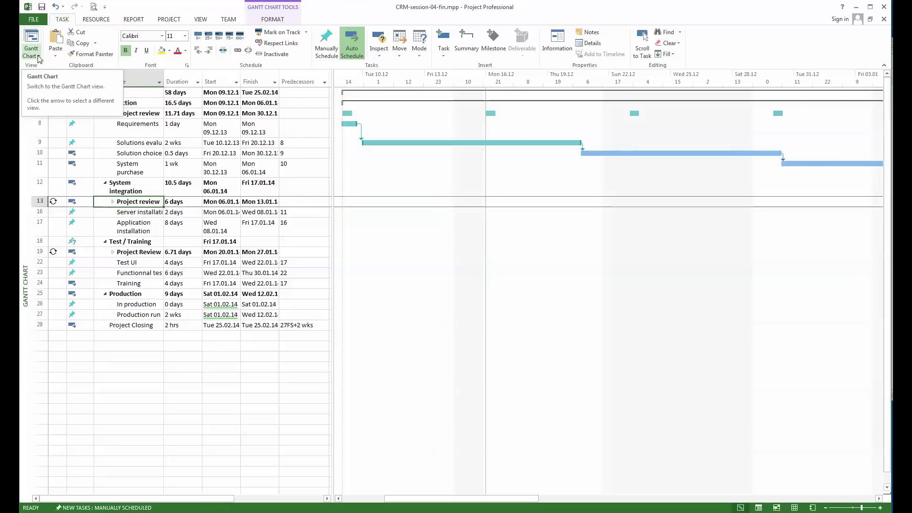
Switch from the Gantt Chart to the Resource Sheet view listing the 19 work resources
click(39, 56)
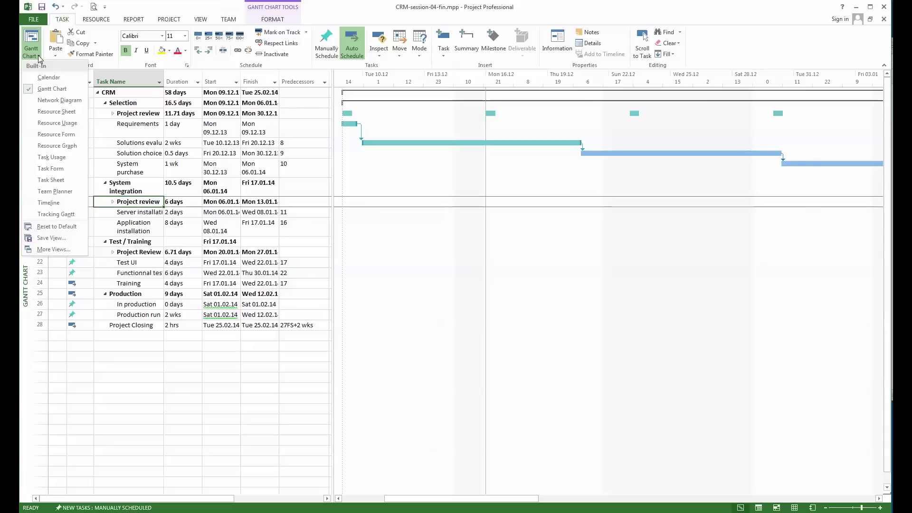
click(55, 112)
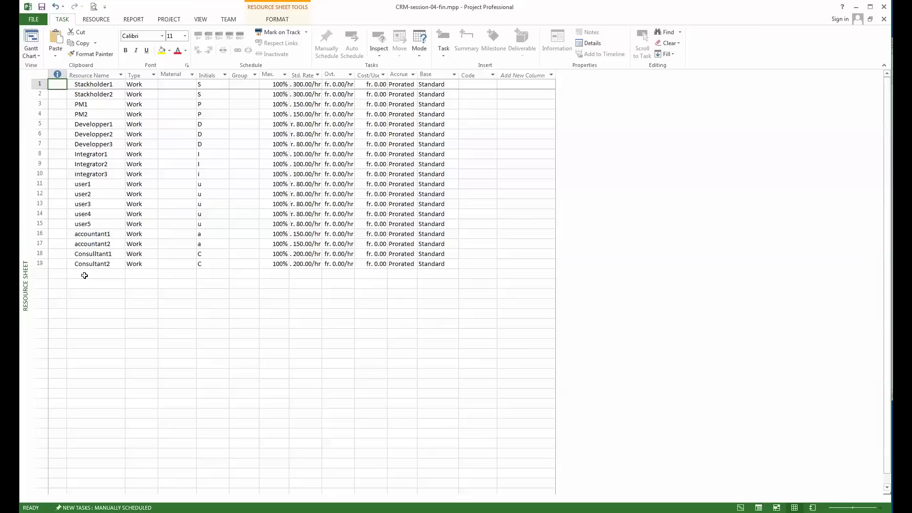
Add Consusltant3 in row 20 as a Work resource with a 200.00/hr standard rate
click(84, 275)
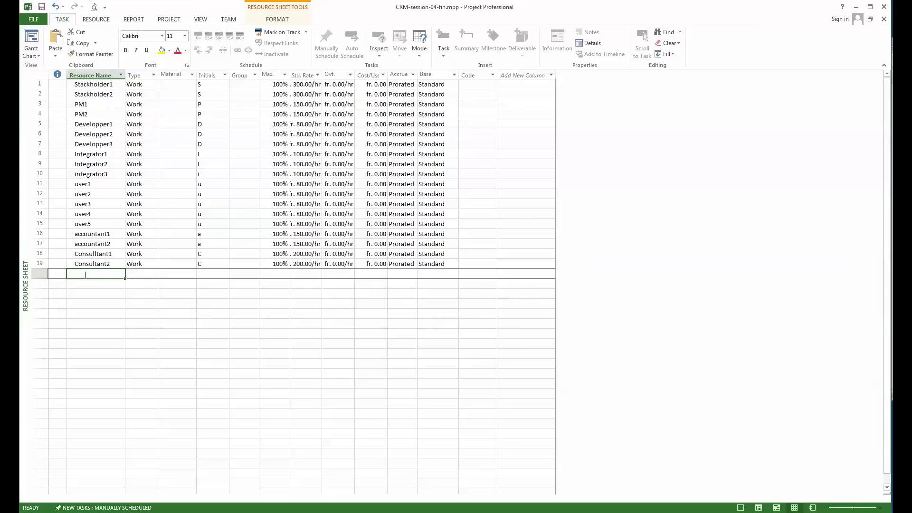
text(Consusl)
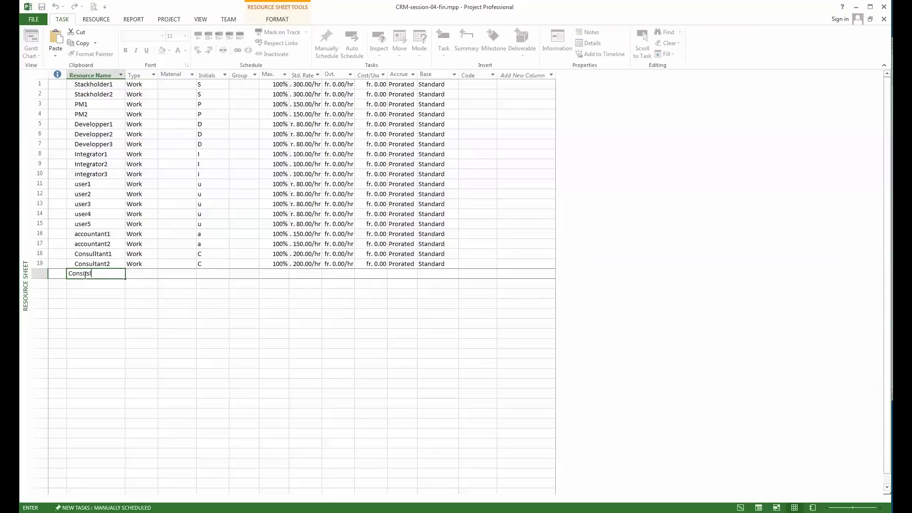
text(tant3)
key(Tab)
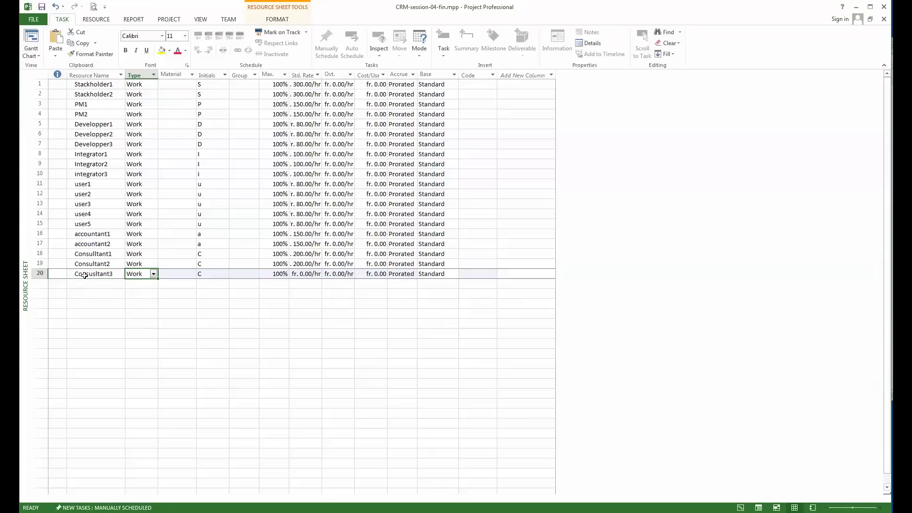
click(153, 274)
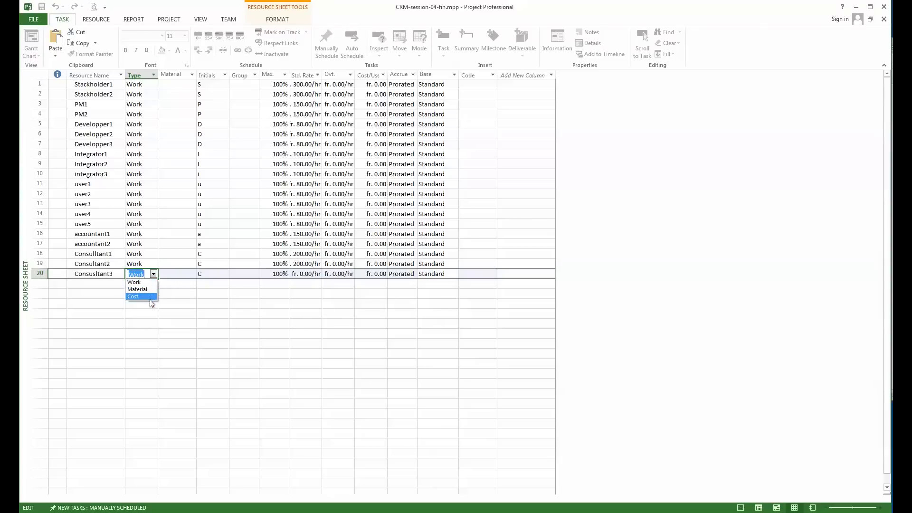
click(147, 274)
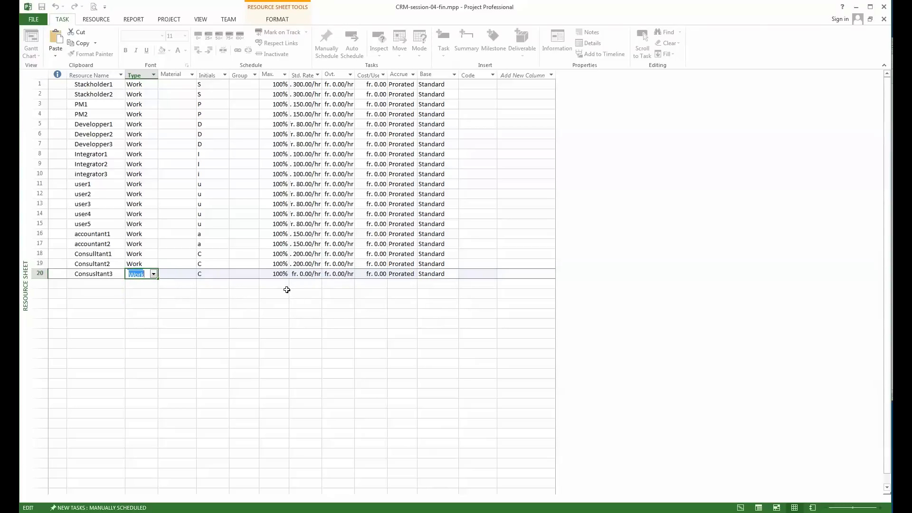
click(306, 274)
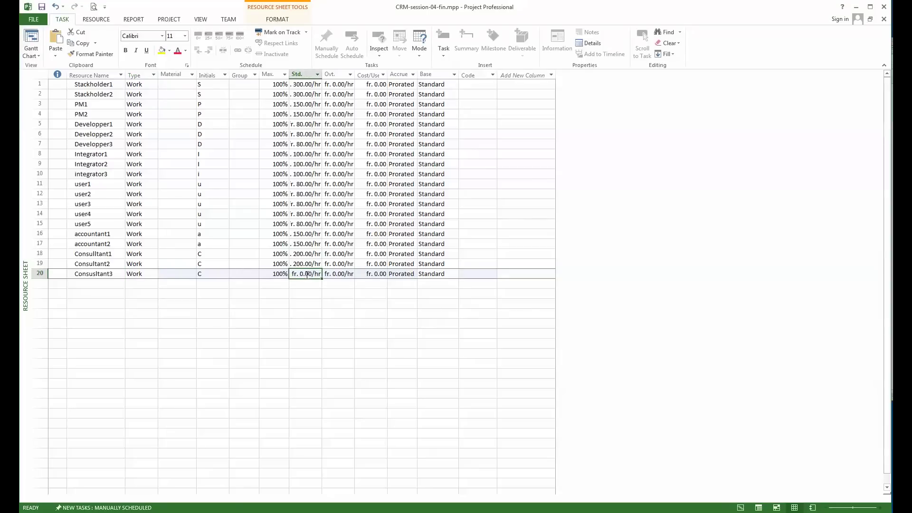
key(BackSpace)
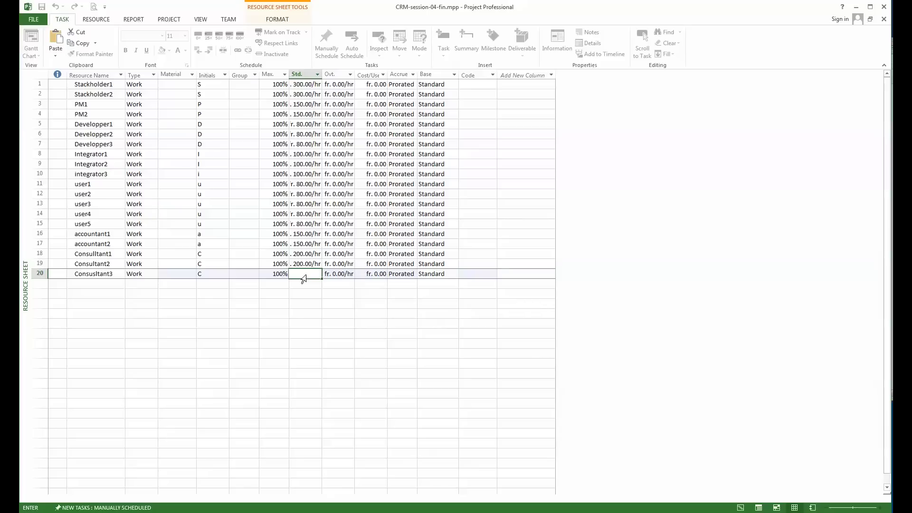
text(200/)
text(h)
key(Return)
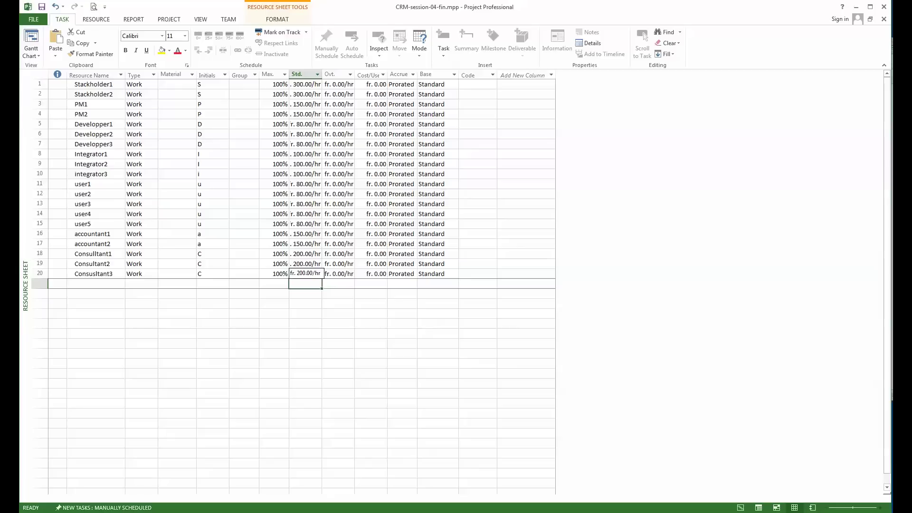
Set Developper1's overtime rate to 110.00/hr and fill it down to Developper2 and Developper3
click(339, 72)
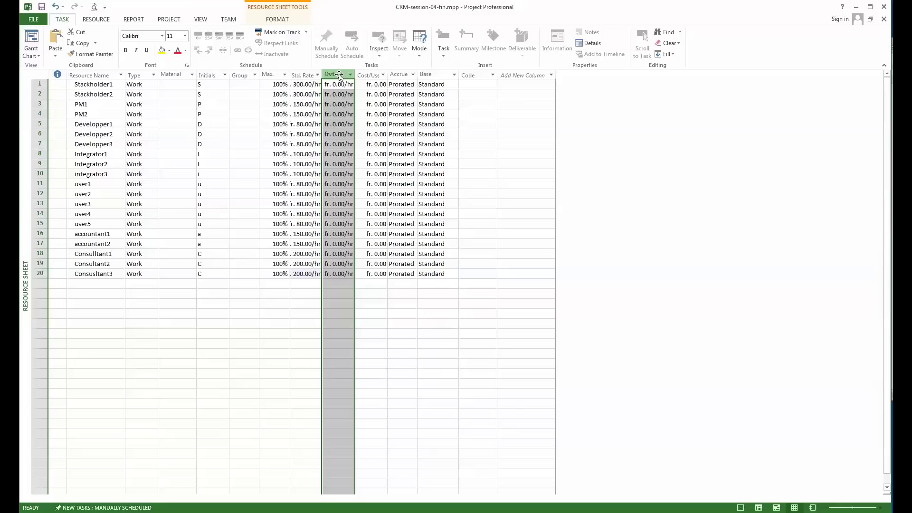
click(337, 124)
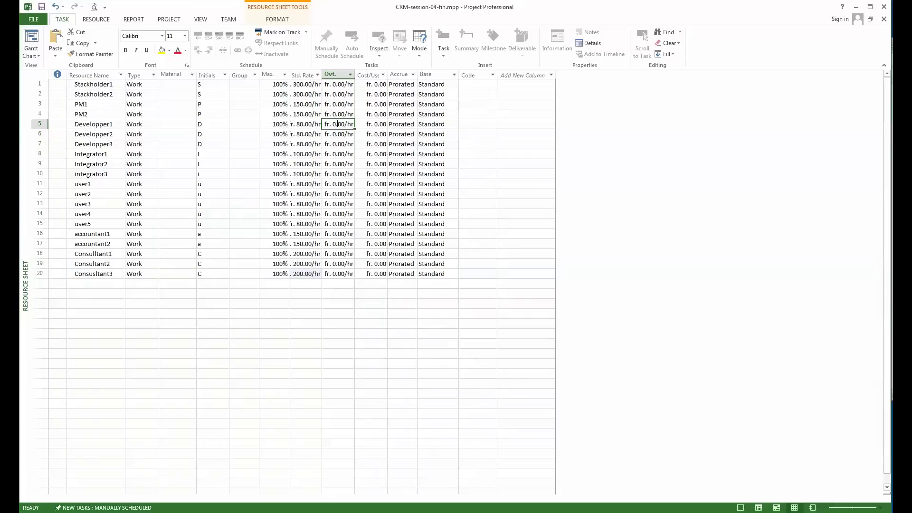
key(BackSpace)
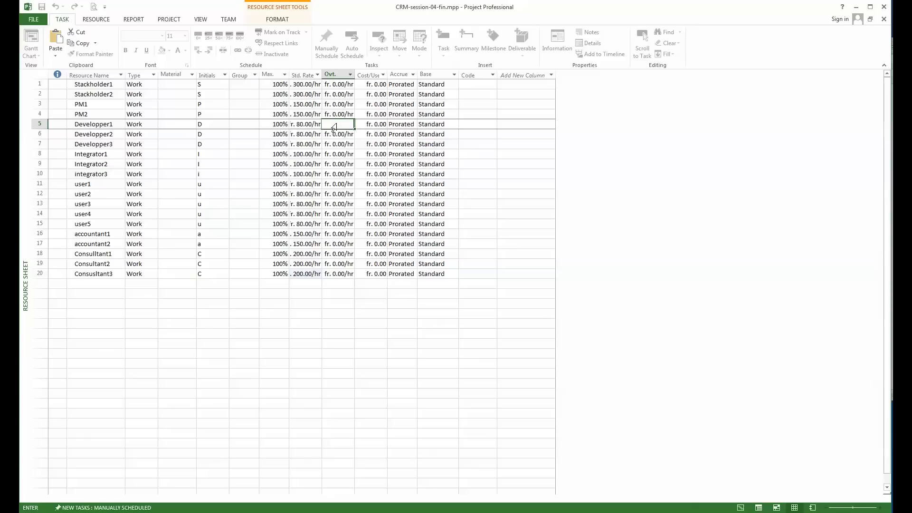
text(110/h)
key(Return)
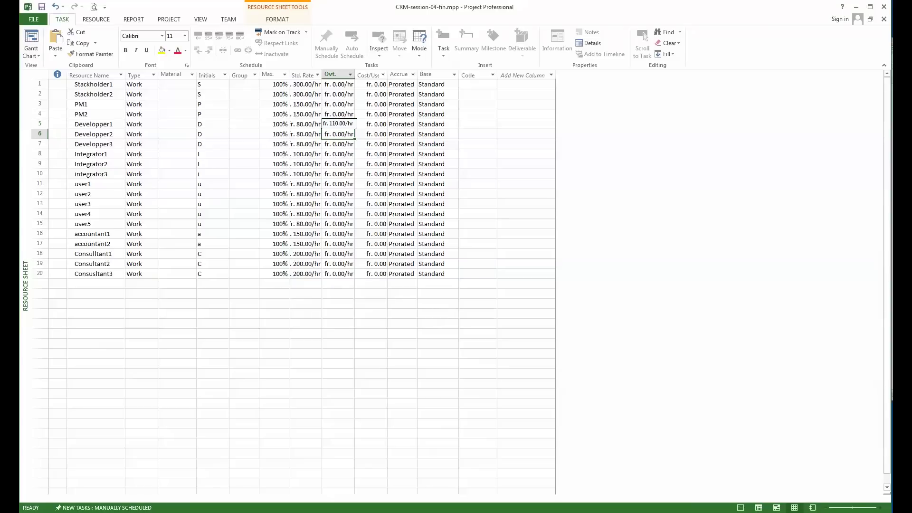
click(336, 124)
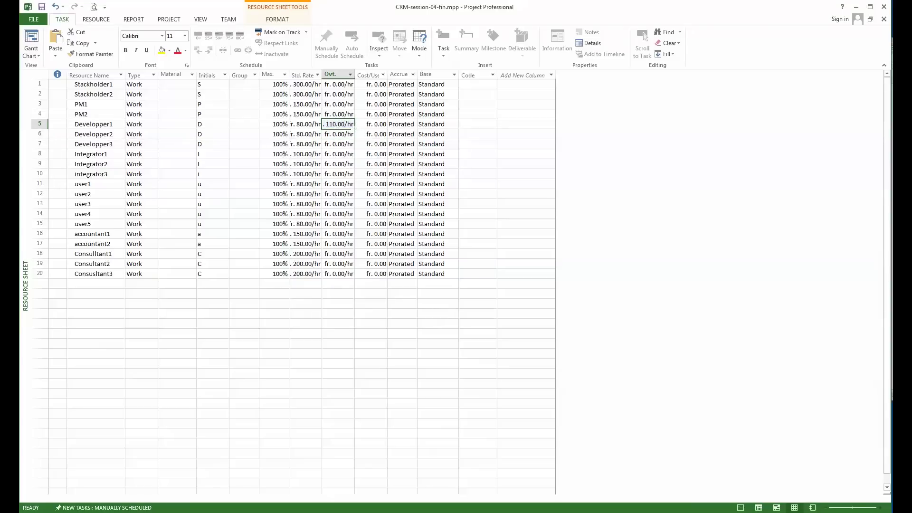
drag(354, 128, 354, 147)
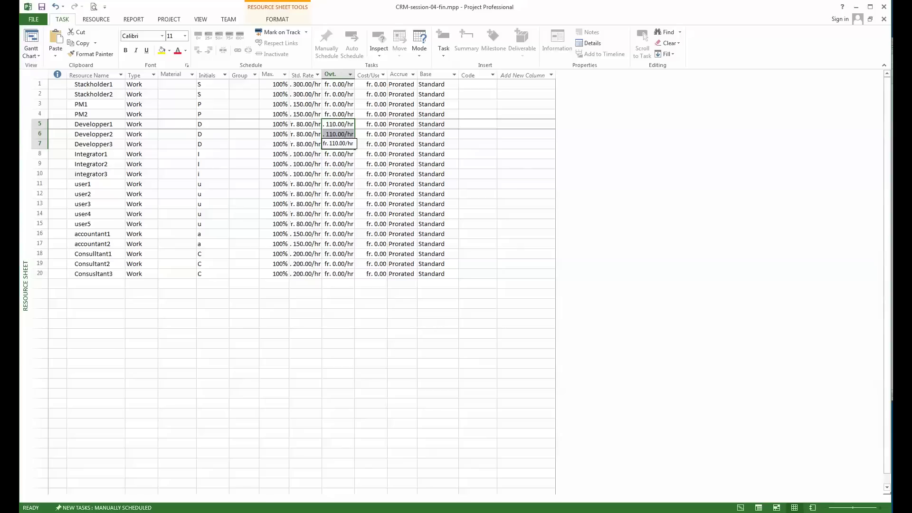
Set Integrator1's overtime rate to 125.00/hr and fill it down to the other two integrators
click(344, 154)
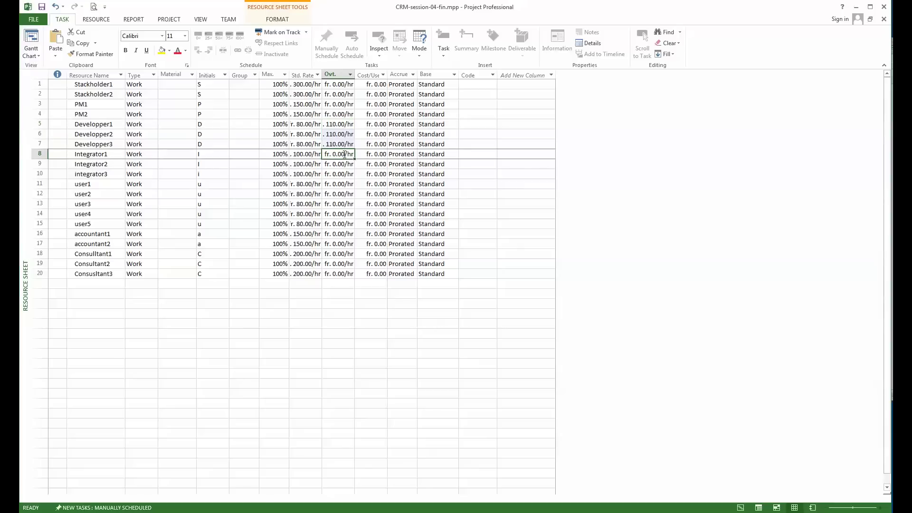
text(12)
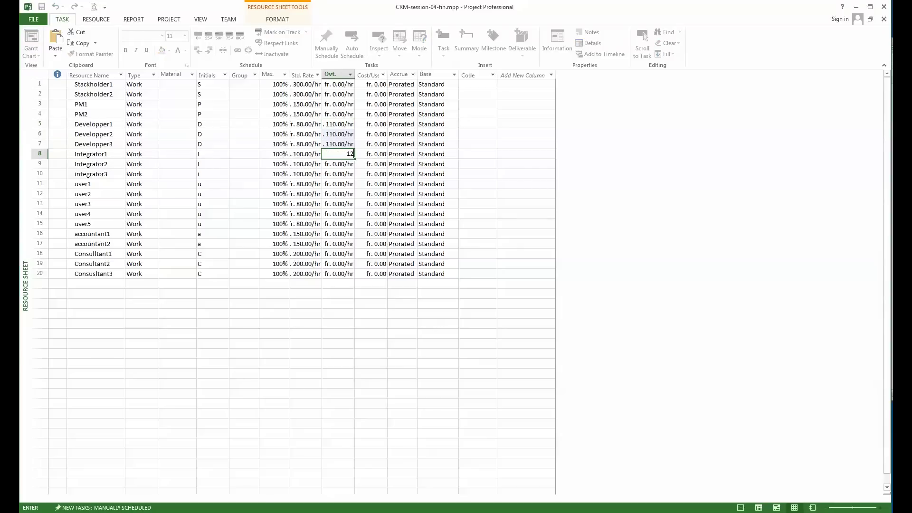
text(5/h)
key(Return)
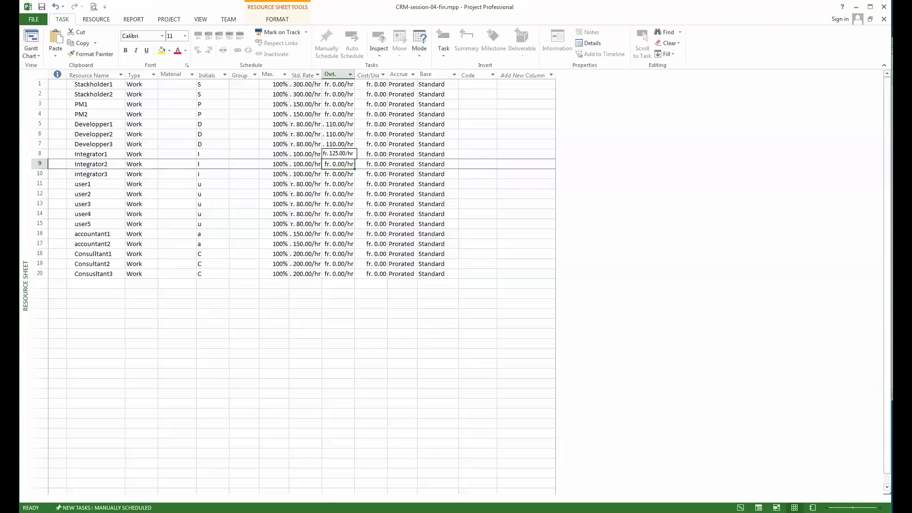
click(344, 154)
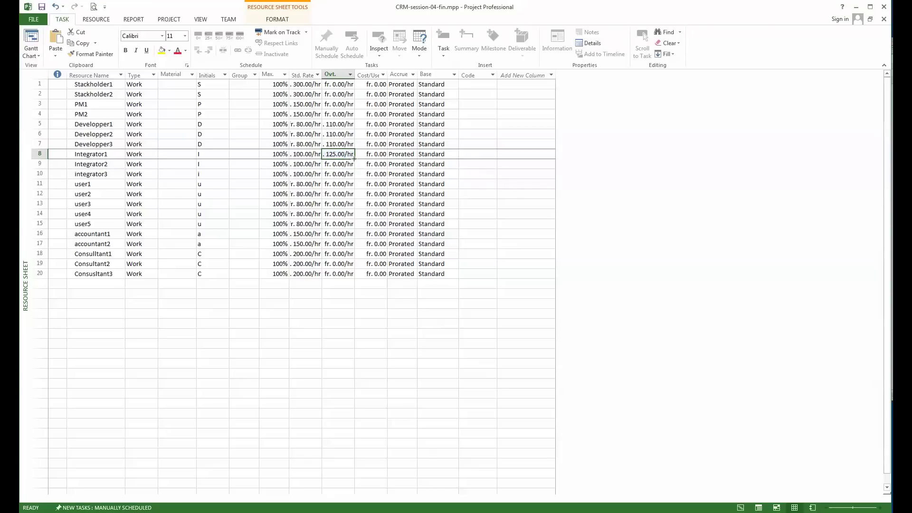
drag(353, 161, 353, 177)
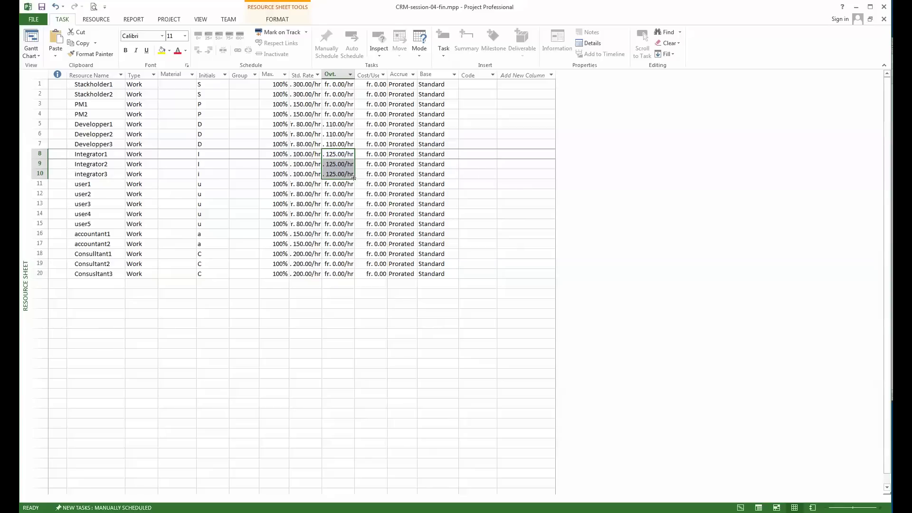
Enter 250.00/hr as row 18's overtime rate and fill it down through row 20
click(346, 254)
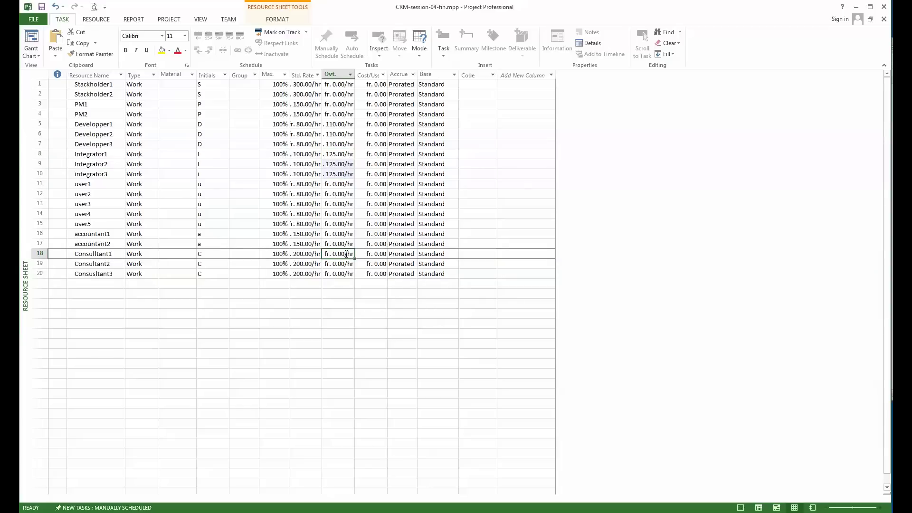
key(BackSpace)
text(250/h)
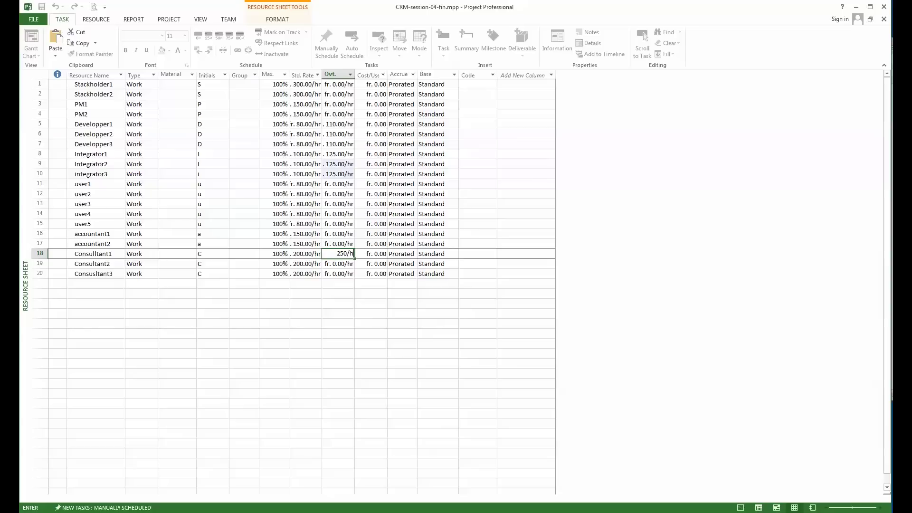
key(Return)
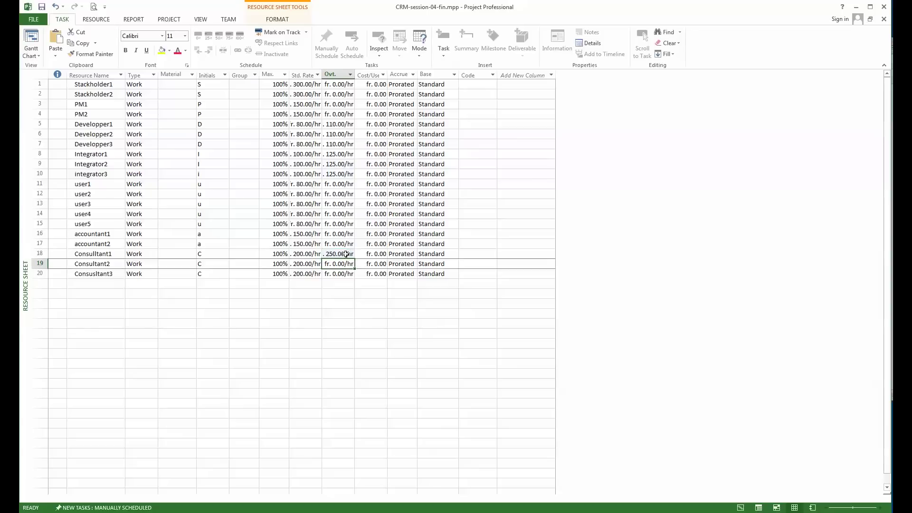
click(353, 256)
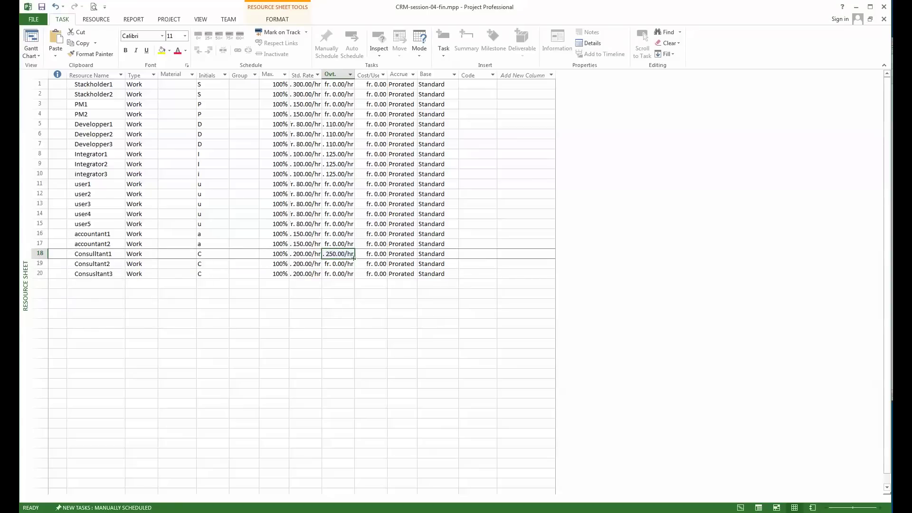
drag(354, 259, 356, 277)
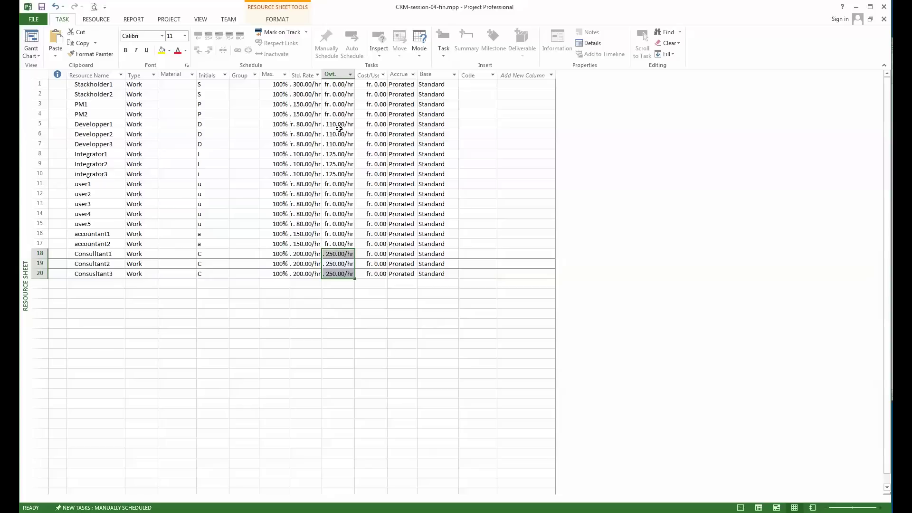
Return to the Gantt Chart and drag the divider to expose the Resource Names column
click(38, 57)
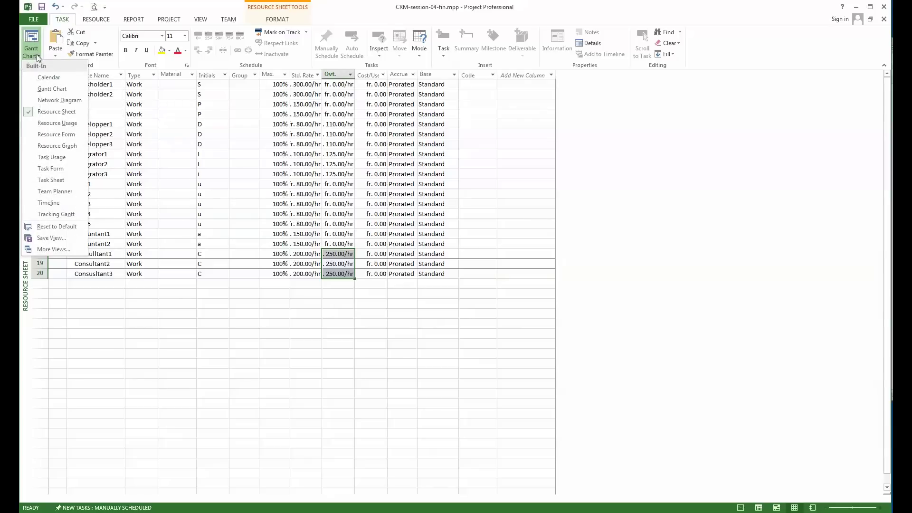
click(49, 89)
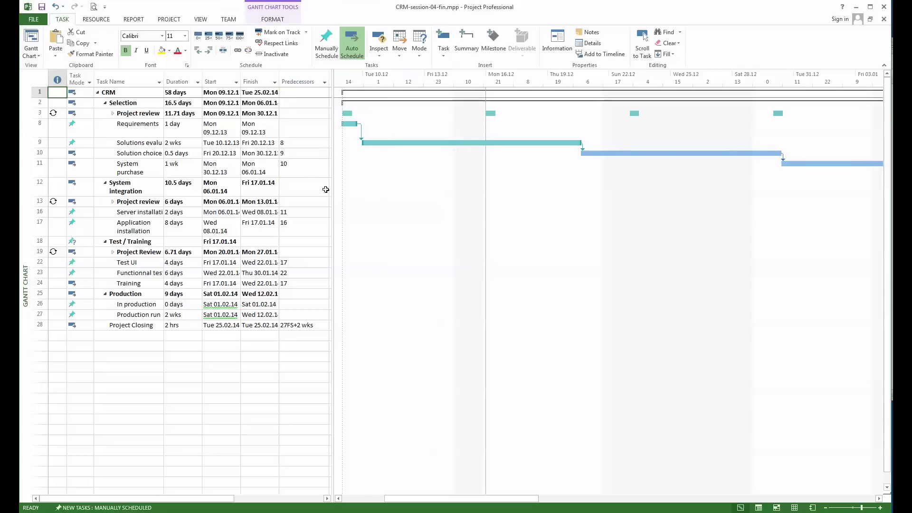
drag(332, 227, 473, 230)
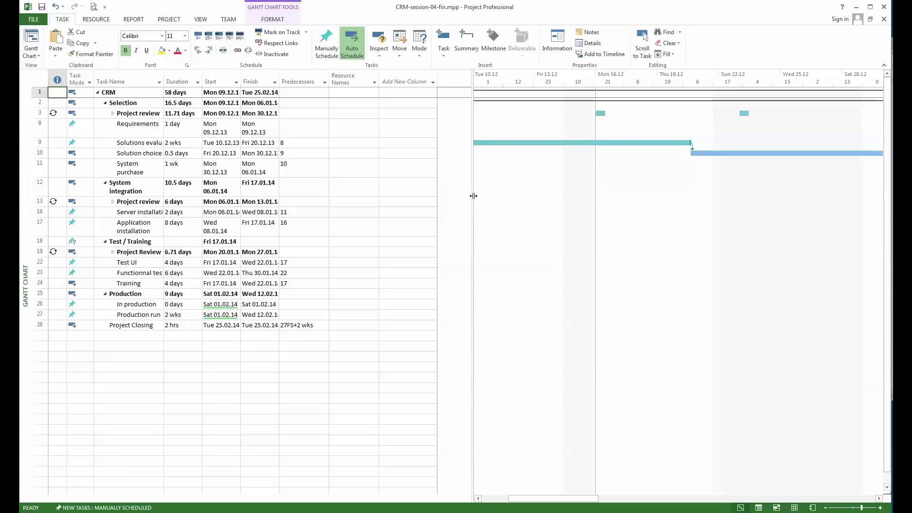
drag(473, 195, 416, 189)
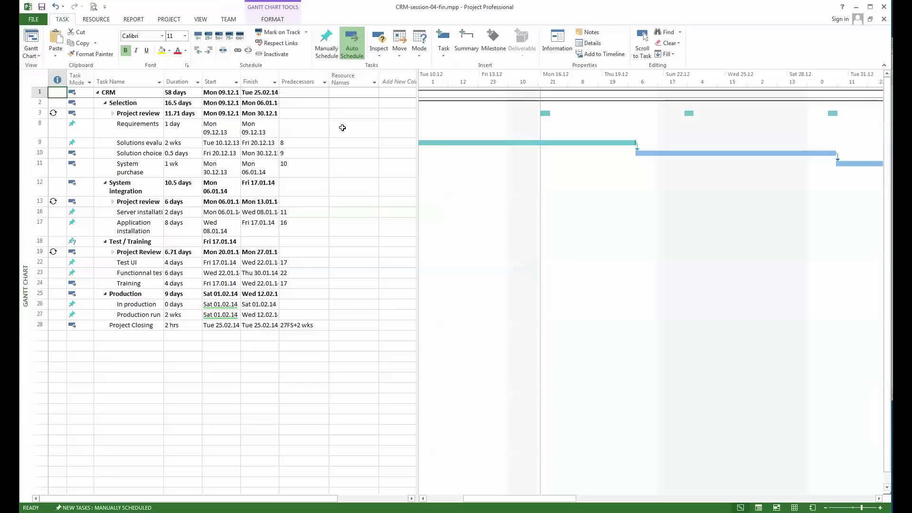
Assign PM1 to Requirements and Consulltant1, Developper1, Integrator1, PM1 to Solutions evaluation
click(342, 127)
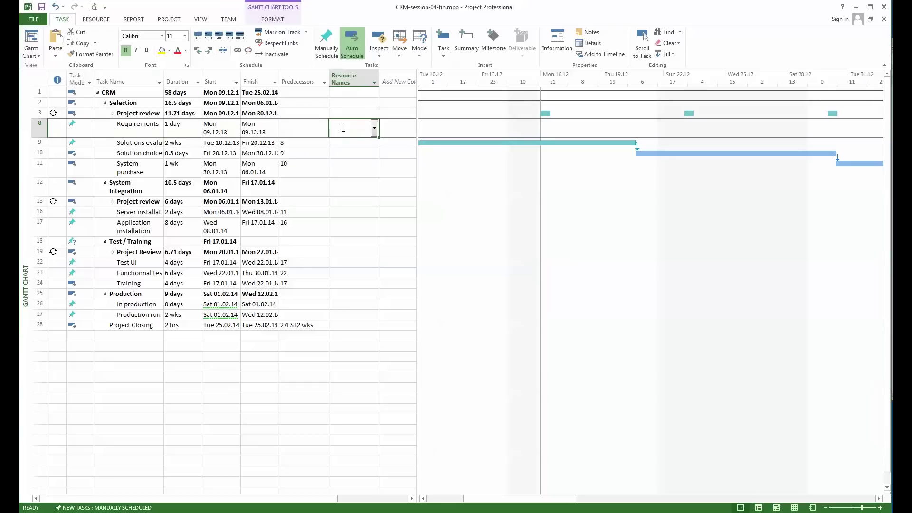
click(374, 135)
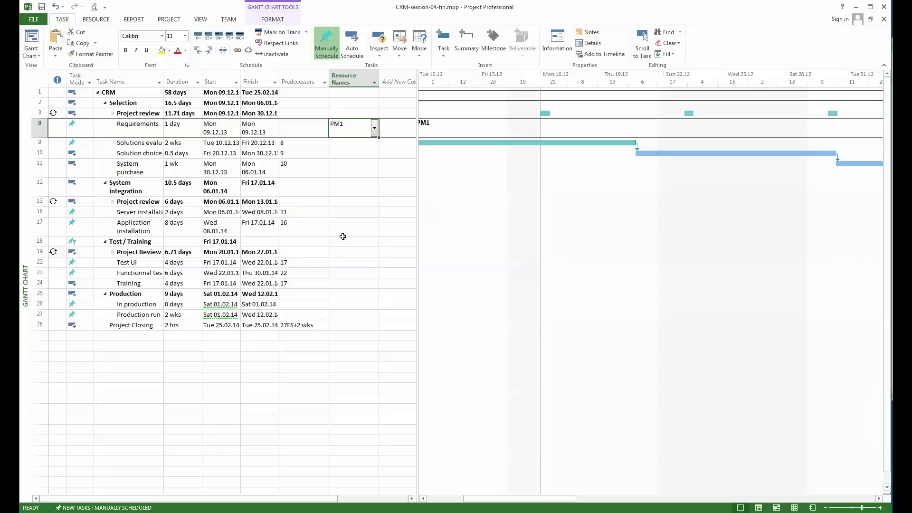
click(336, 143)
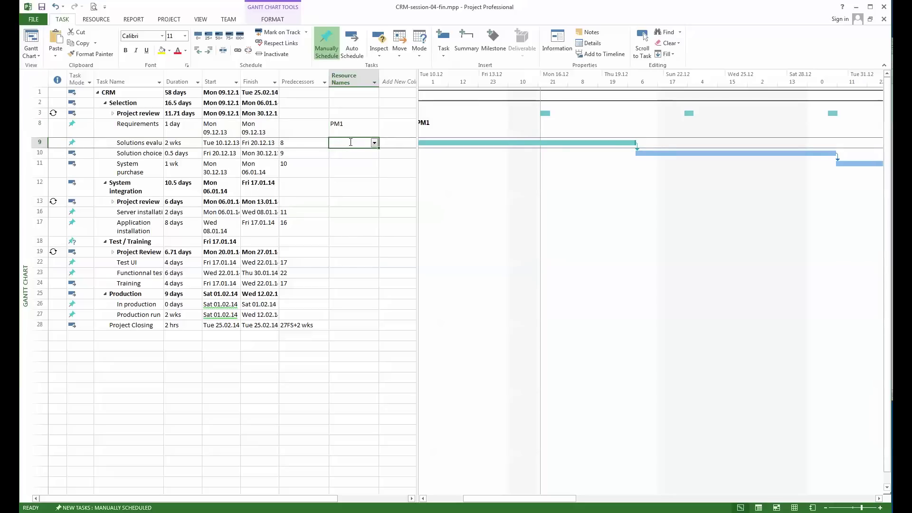
click(375, 143)
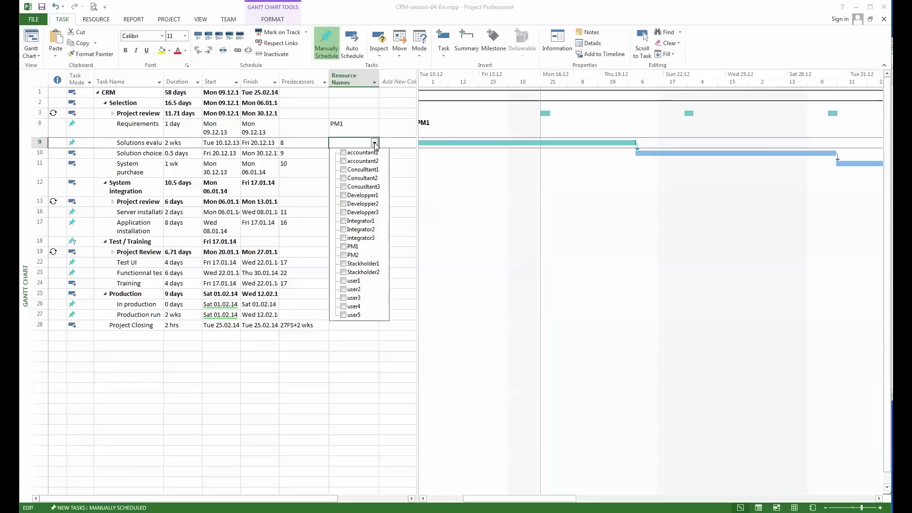
click(344, 171)
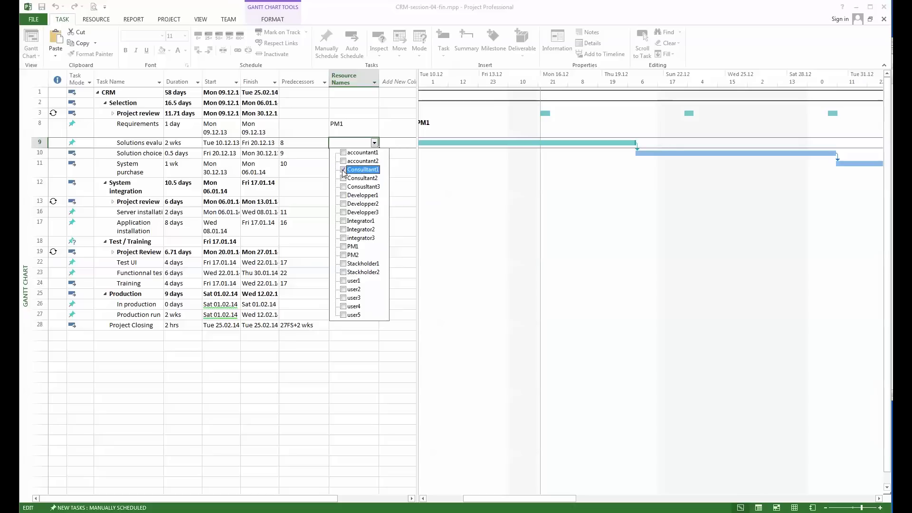
click(344, 196)
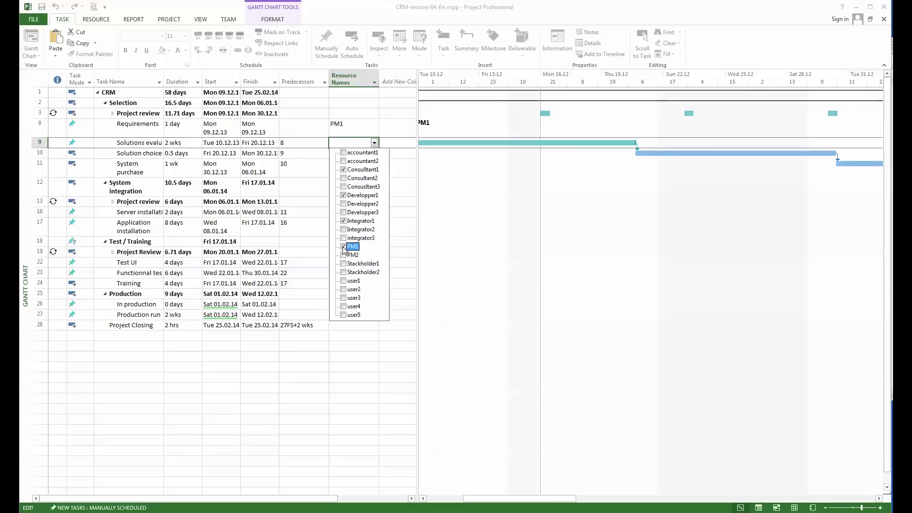
key(Return)
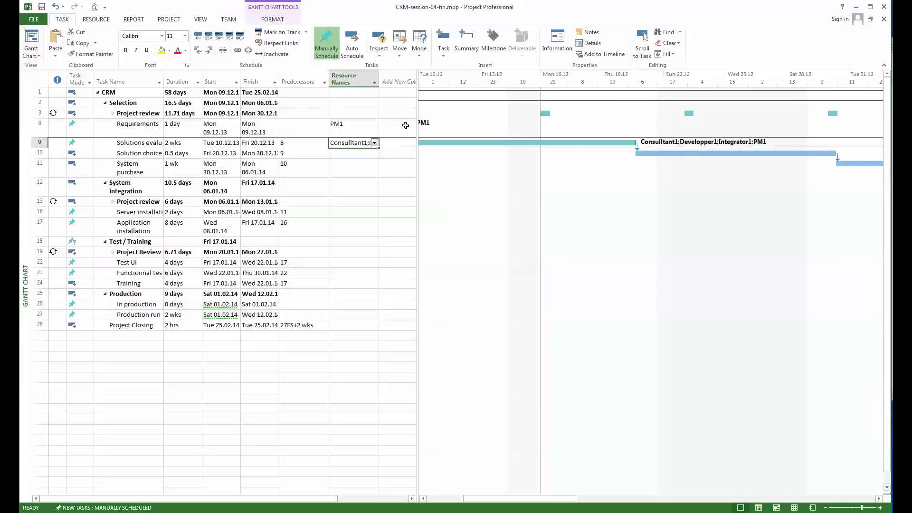
Tick Consulltant1, Developper1, Integrator1, PM1 and Stackholder1 in Solution choice's resource list
click(374, 154)
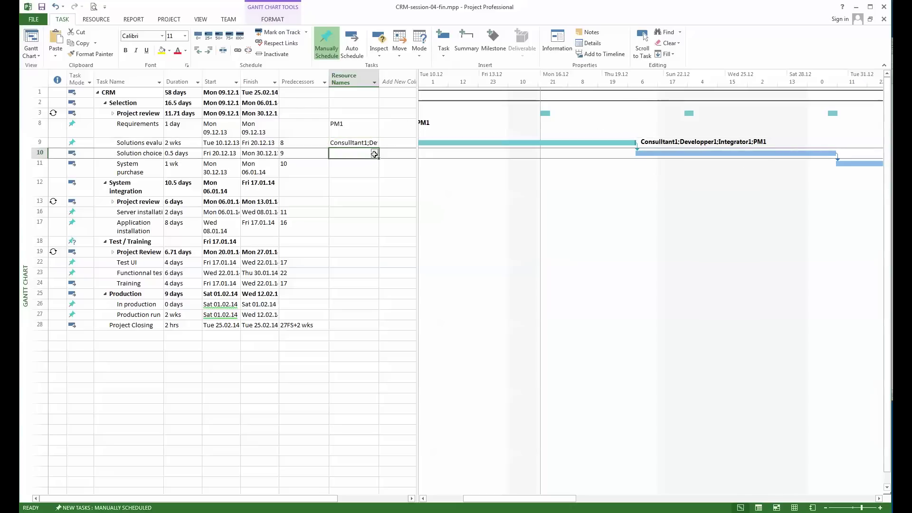
click(374, 154)
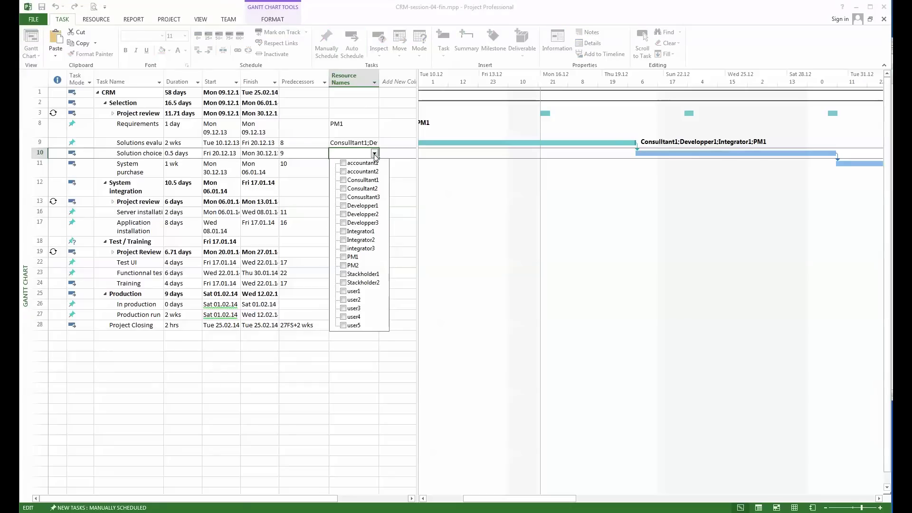
click(343, 180)
click(343, 206)
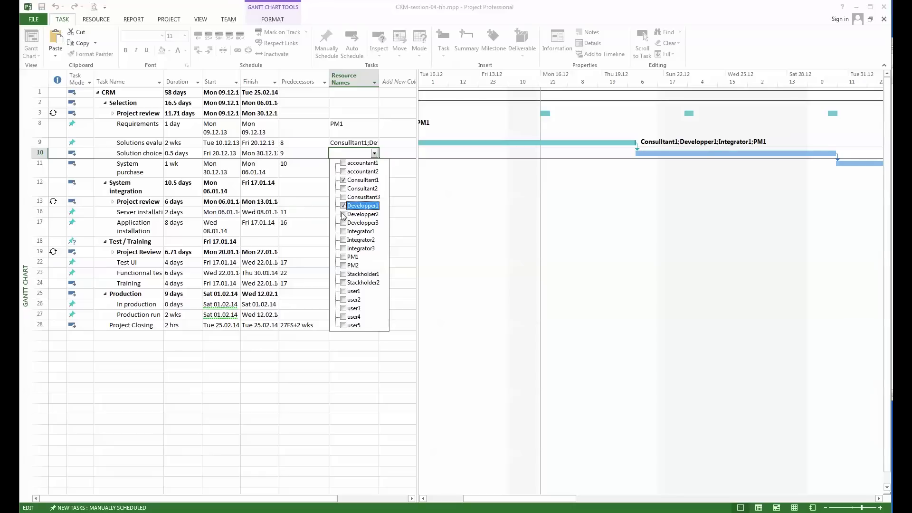
click(343, 232)
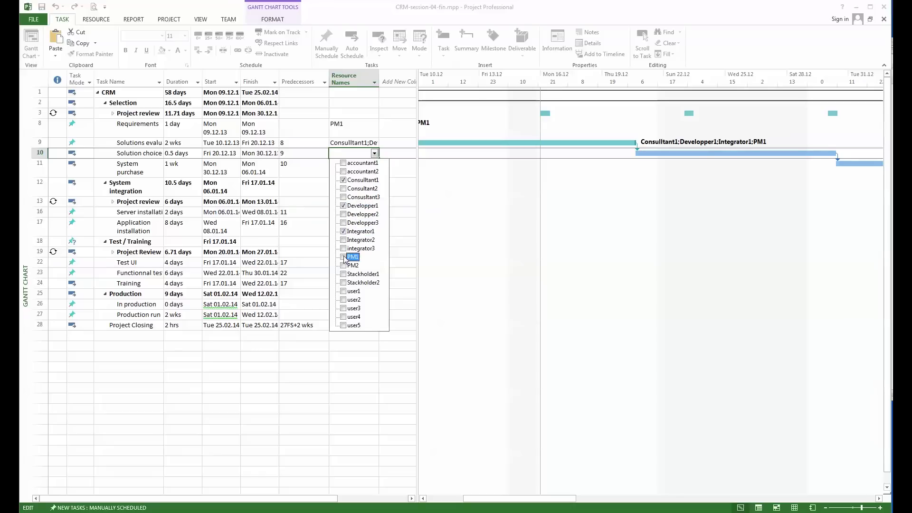
click(343, 257)
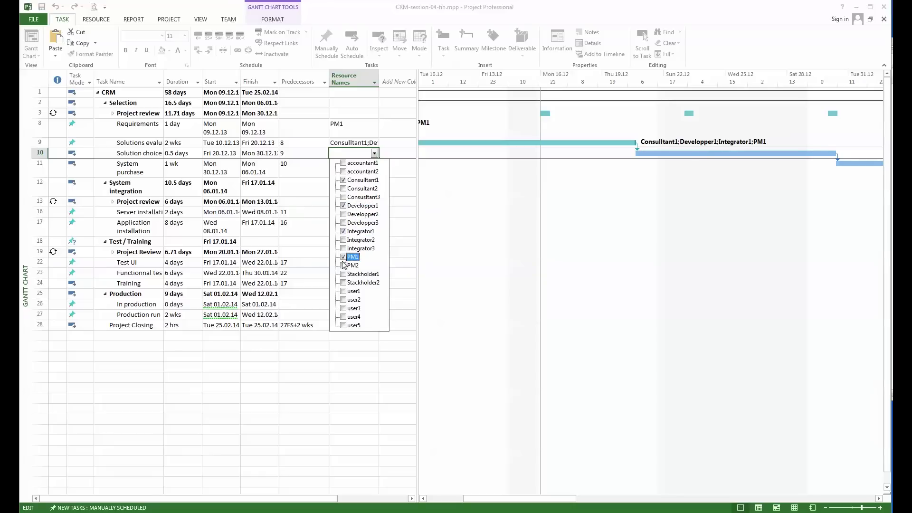
click(343, 292)
key(Return)
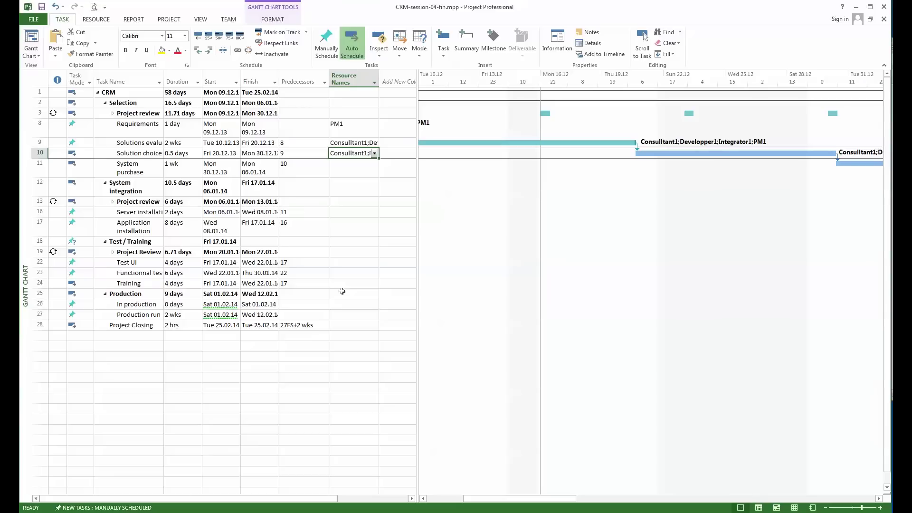
click(373, 172)
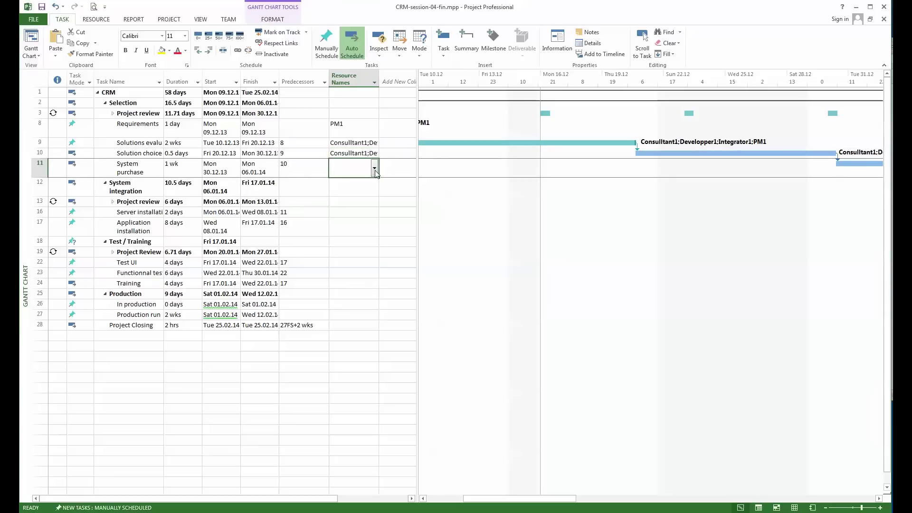
Assign accountant1 and PM1 to the System purchase task
click(374, 169)
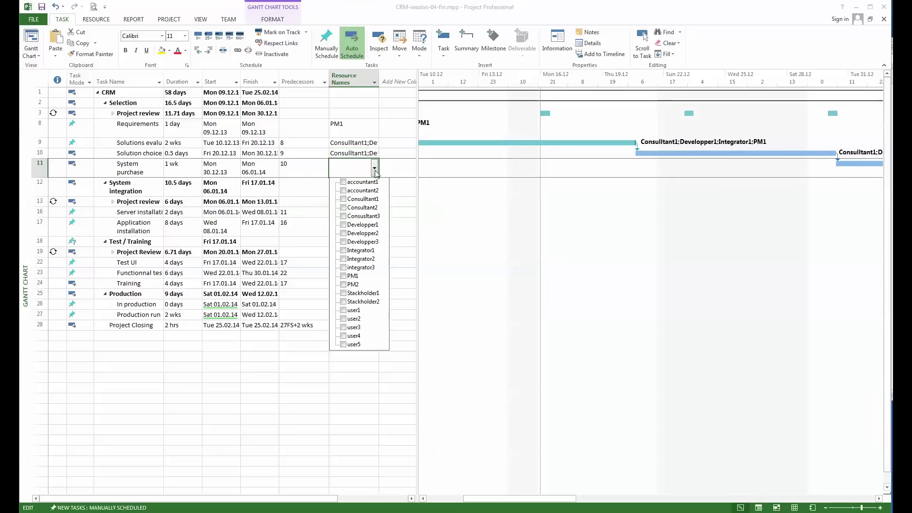
click(344, 183)
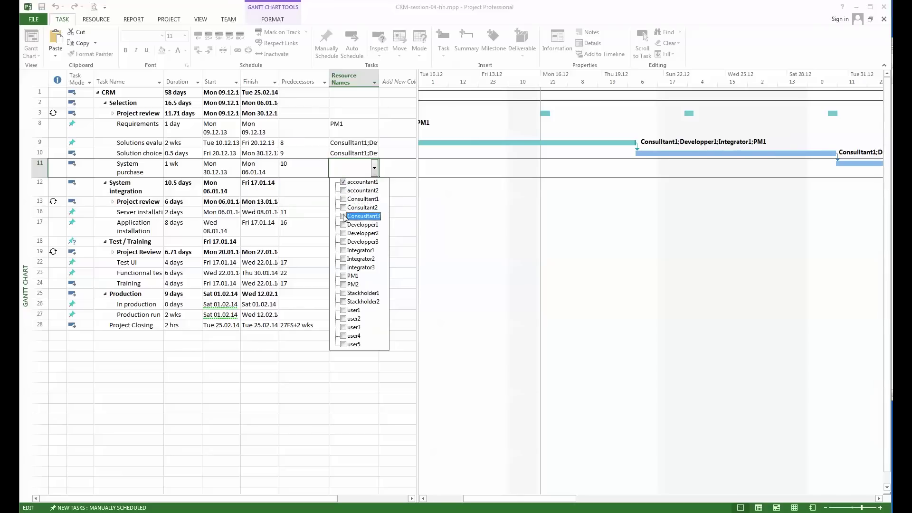
click(344, 276)
key(Return)
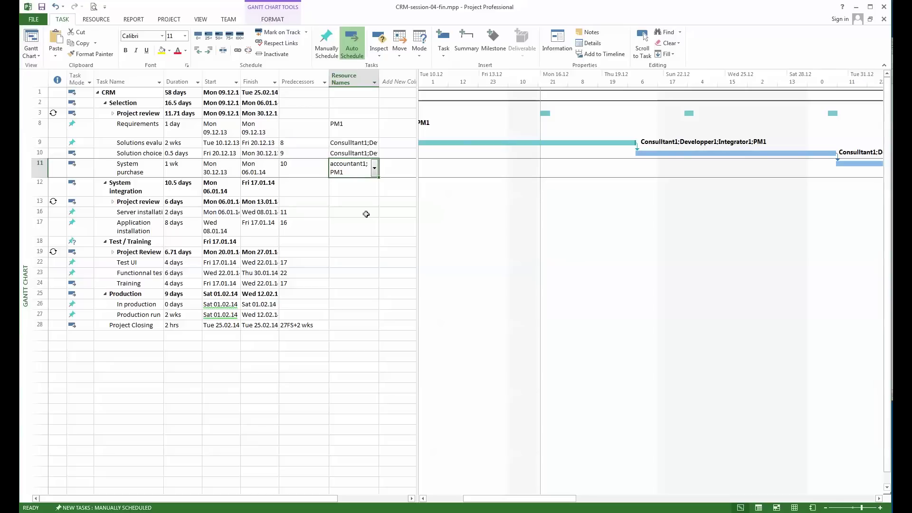
Assign Integrator1 to Server installation and Application installation
click(366, 214)
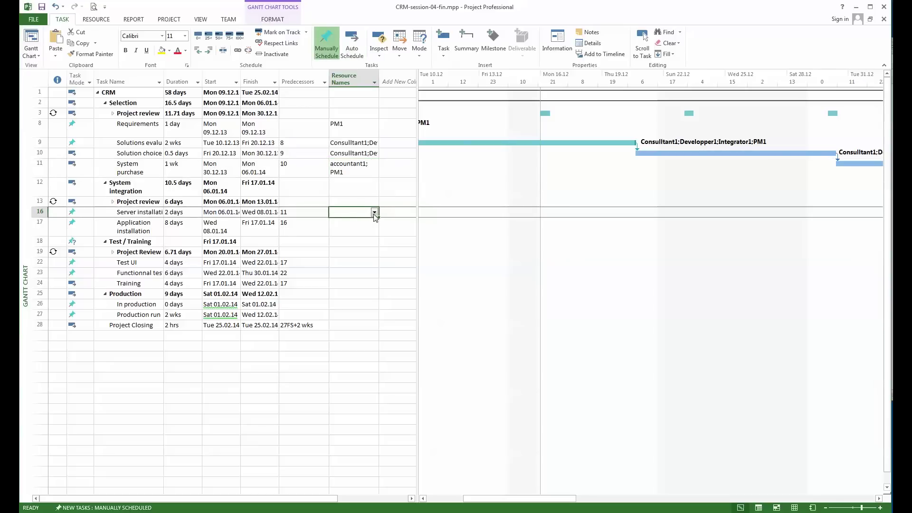
click(374, 212)
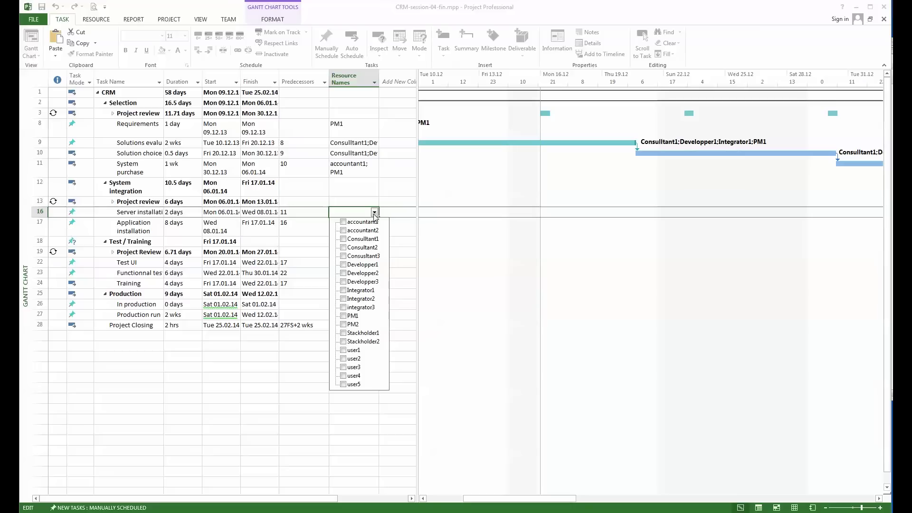
click(343, 265)
click(343, 265)
click(344, 291)
key(Return)
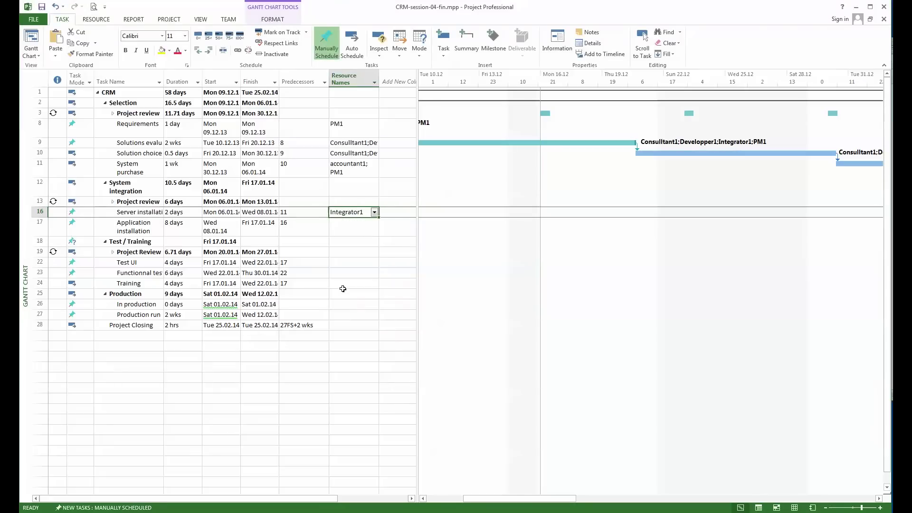
click(366, 229)
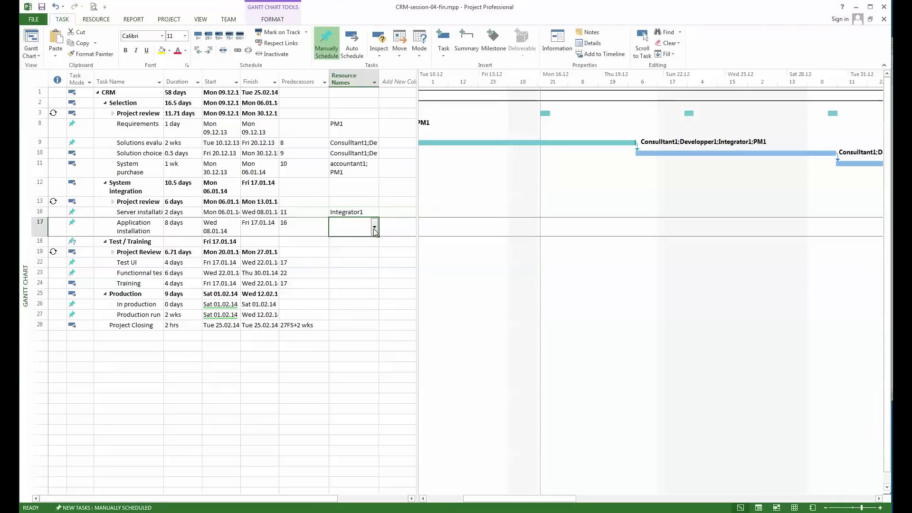
click(375, 228)
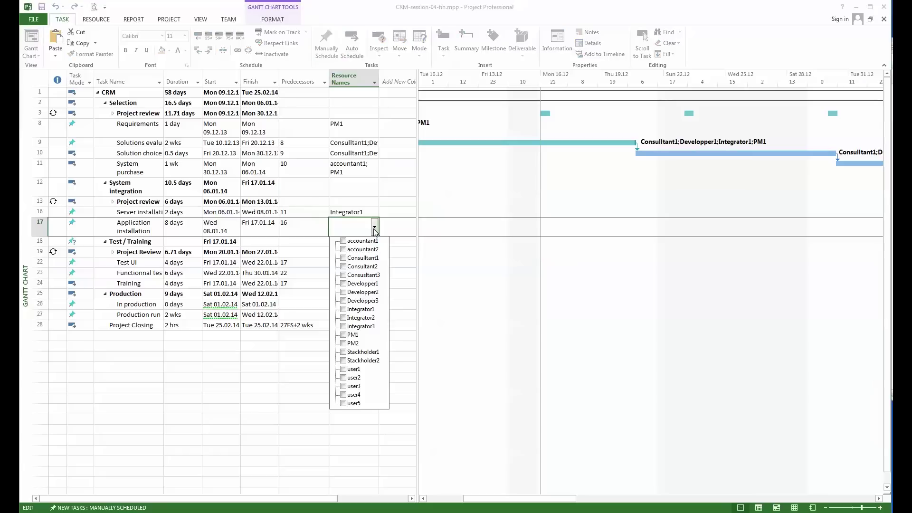
click(343, 310)
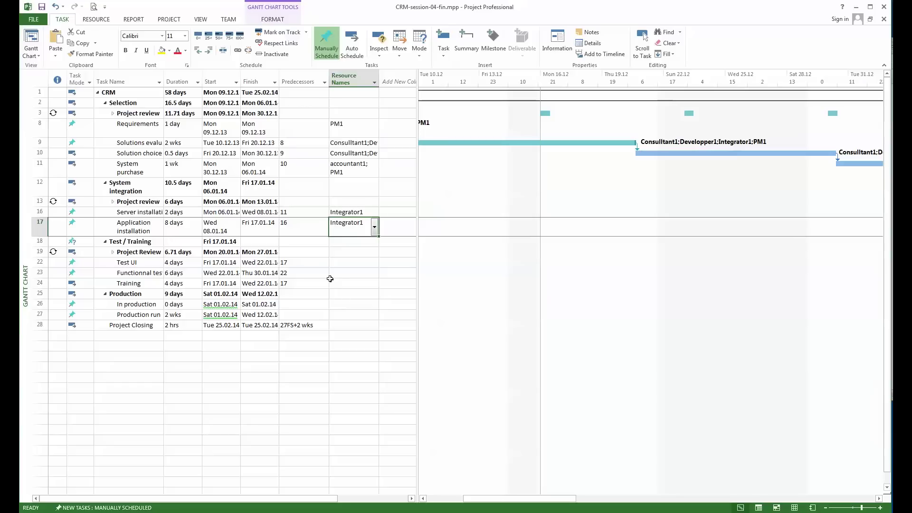
click(373, 263)
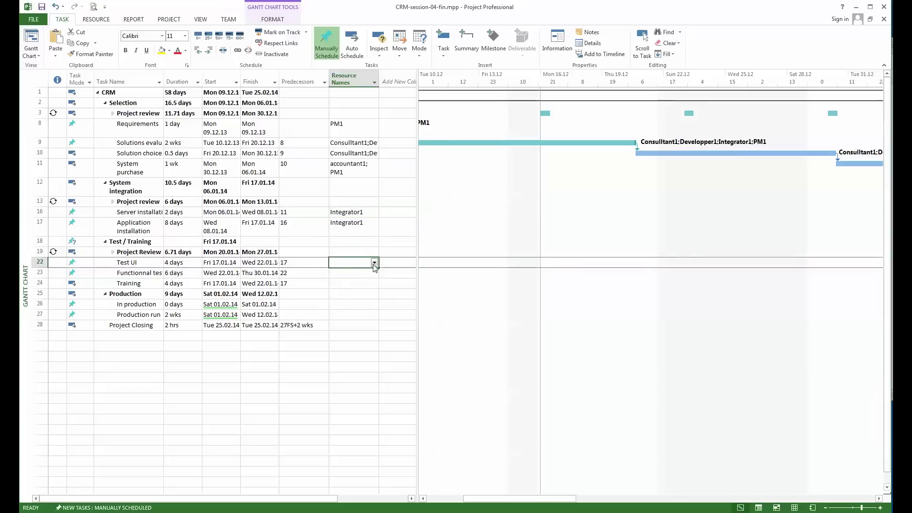
Assign Integrator2 to Test UI and the functional tests task
click(375, 264)
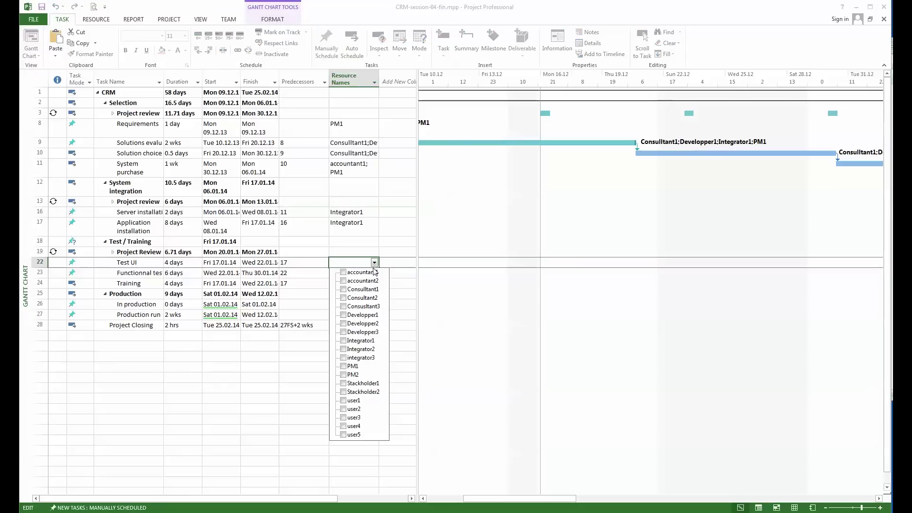
click(343, 350)
key(Return)
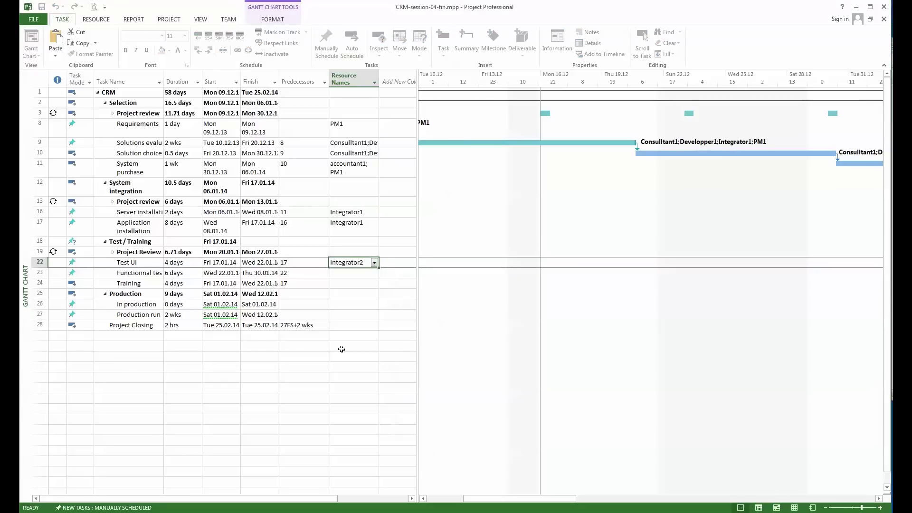
click(372, 273)
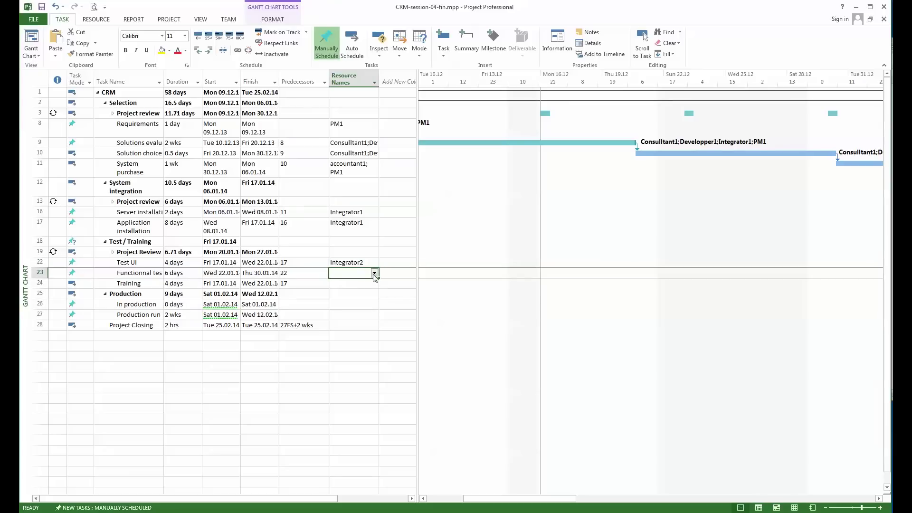
click(375, 273)
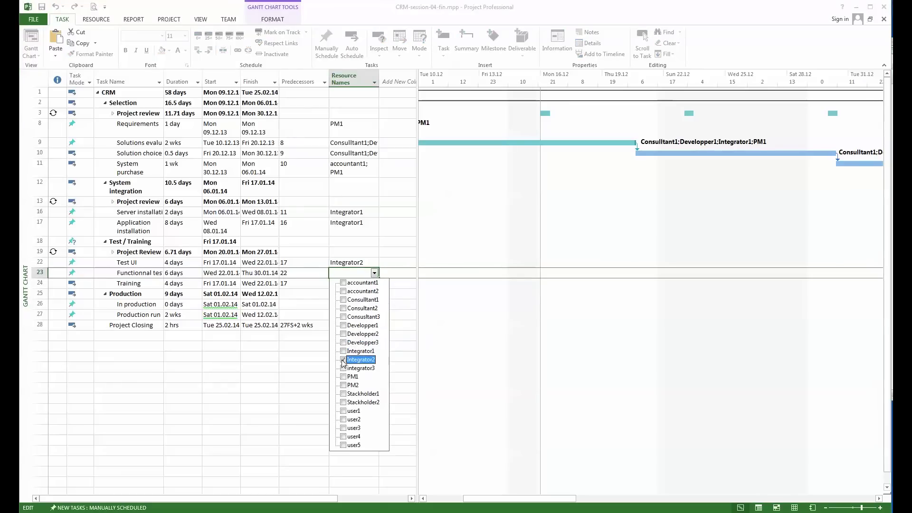
key(Return)
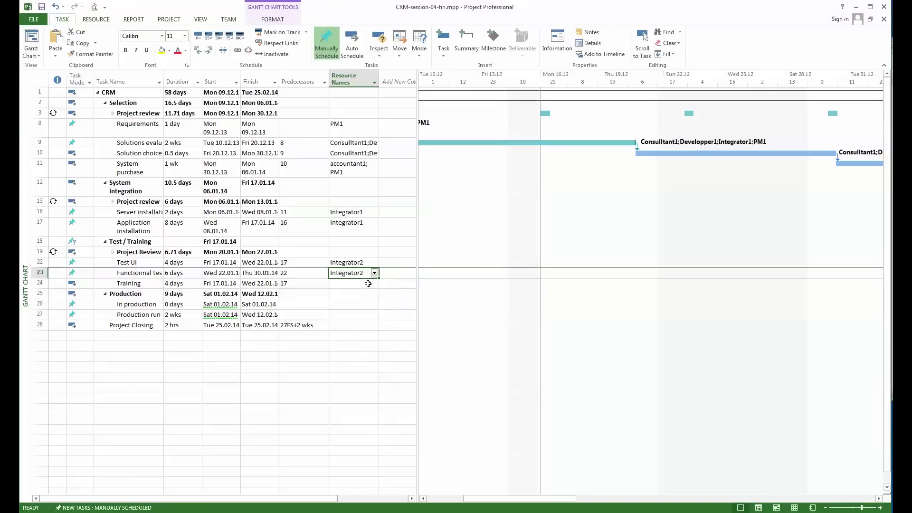
Assign user1 through user4 to the Training task
click(374, 284)
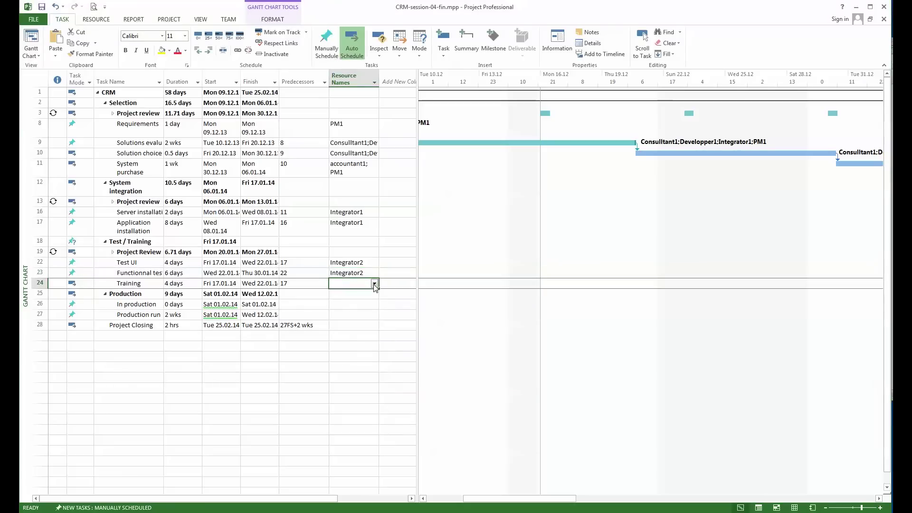
click(375, 284)
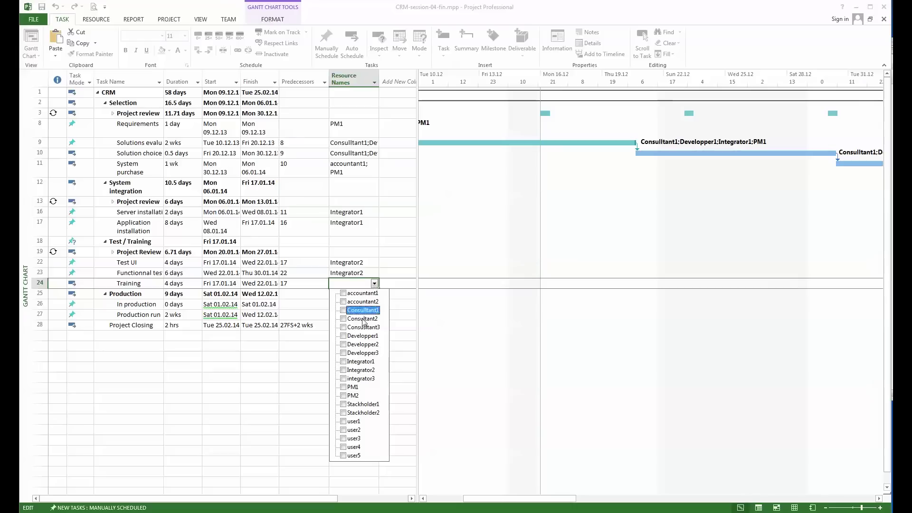
click(343, 422)
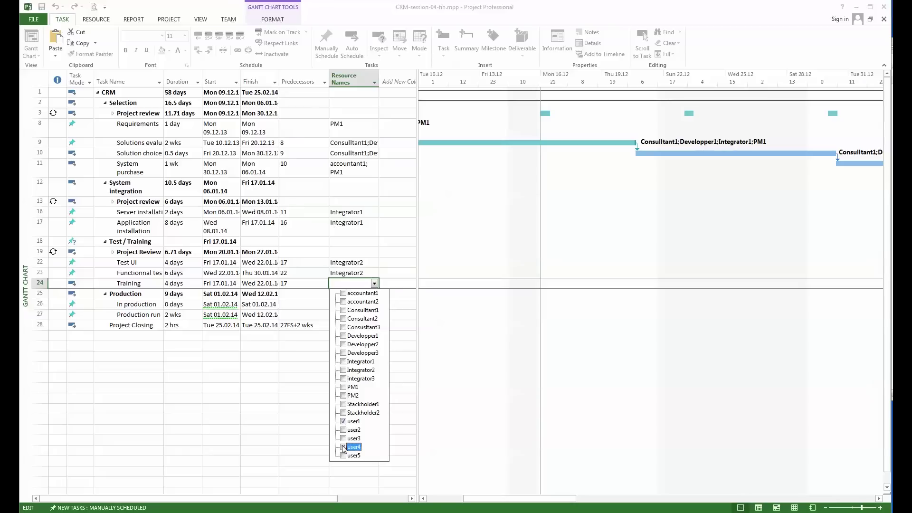
click(343, 447)
click(343, 439)
key(Return)
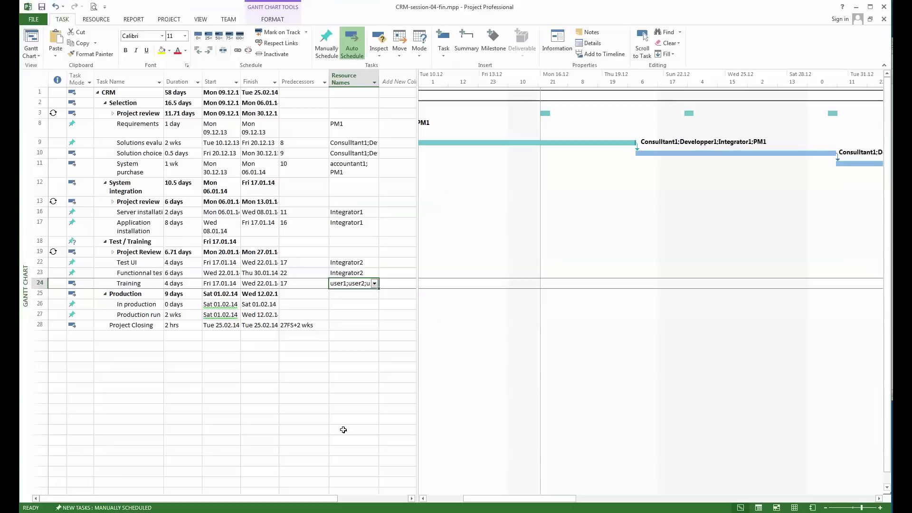
click(375, 285)
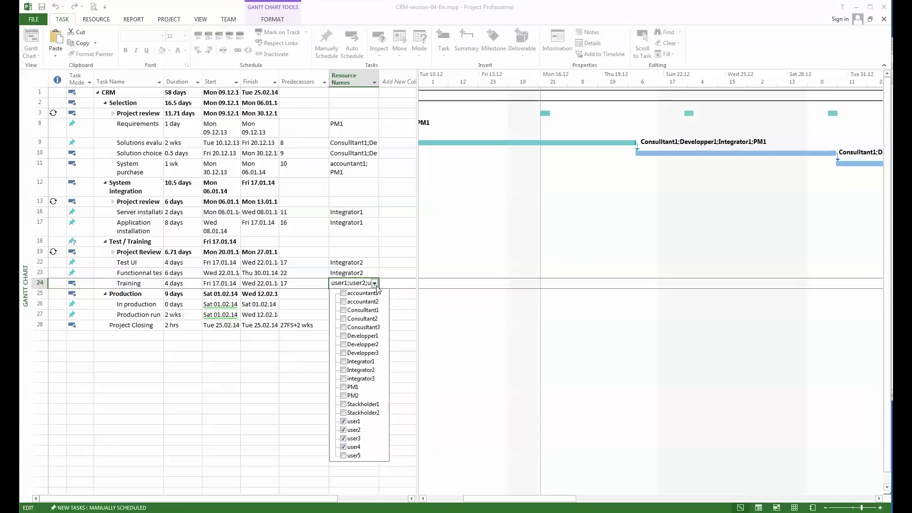
click(343, 370)
key(Return)
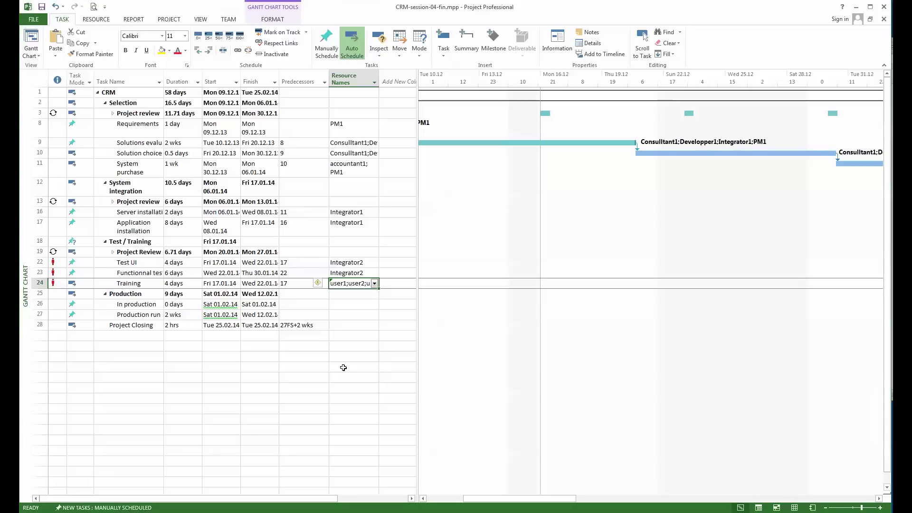
Assign Integrator1 to both the In production and Production run tasks
click(376, 307)
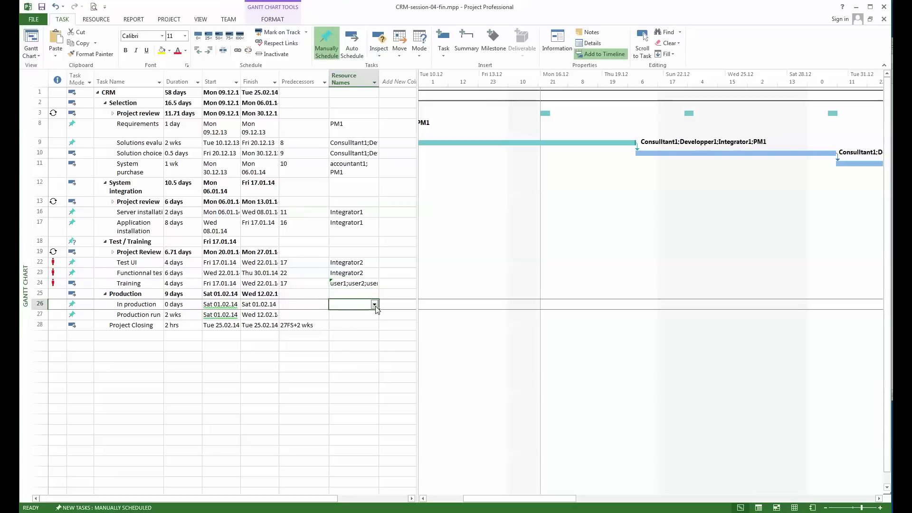
click(375, 305)
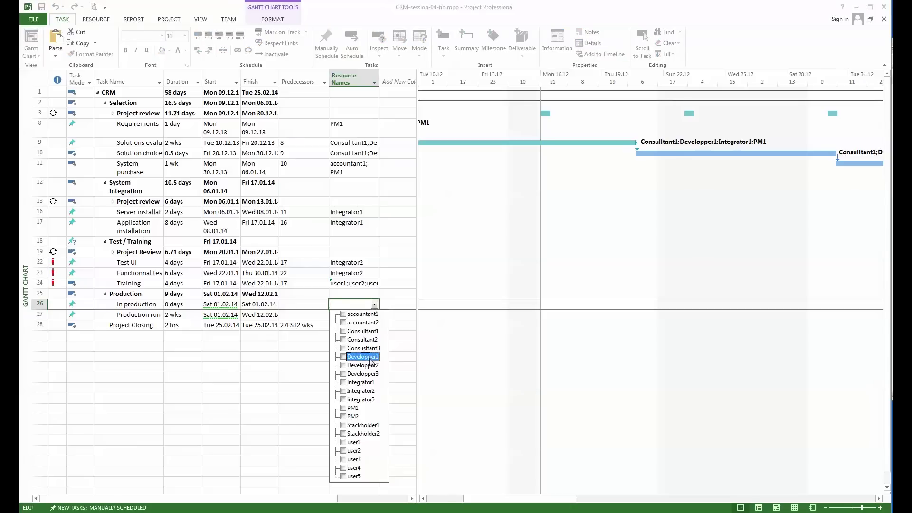
click(343, 382)
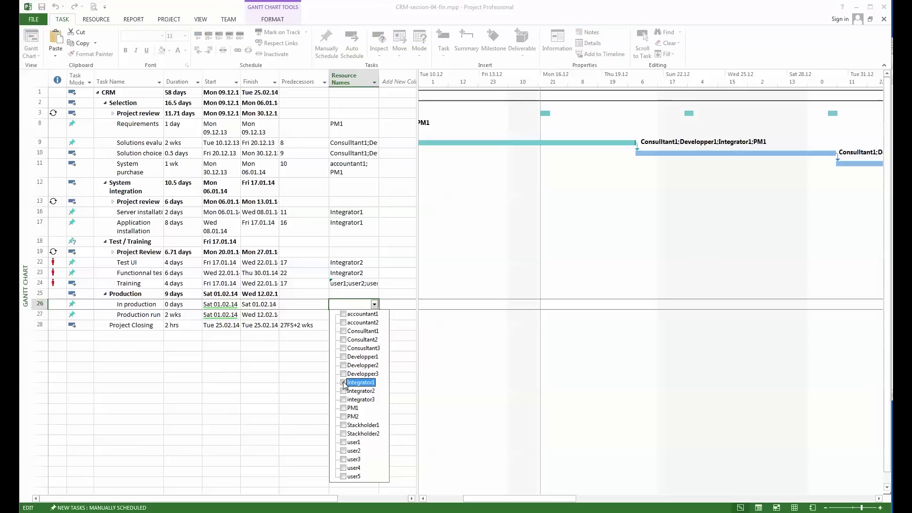
key(Return)
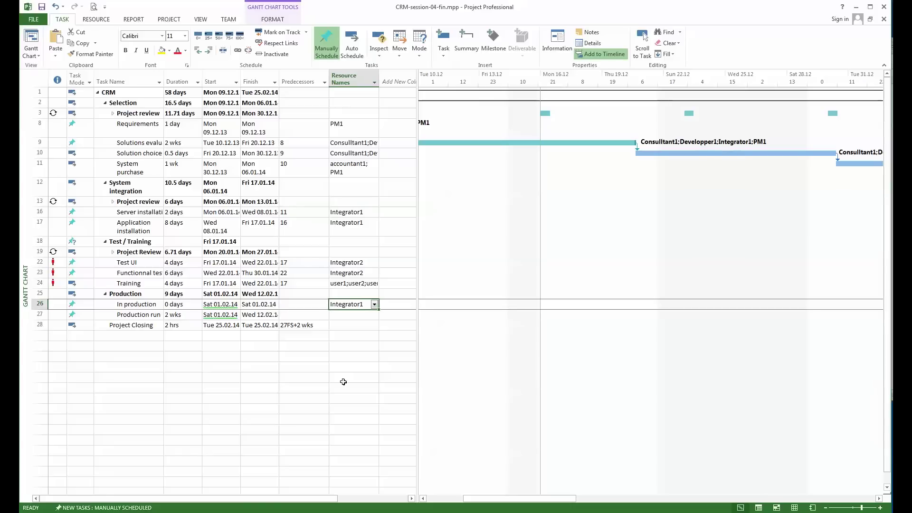
click(374, 316)
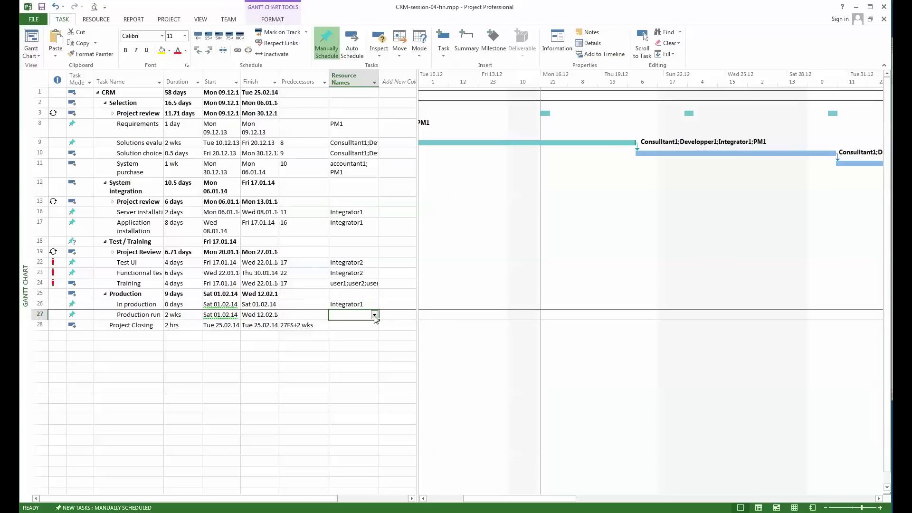
click(375, 315)
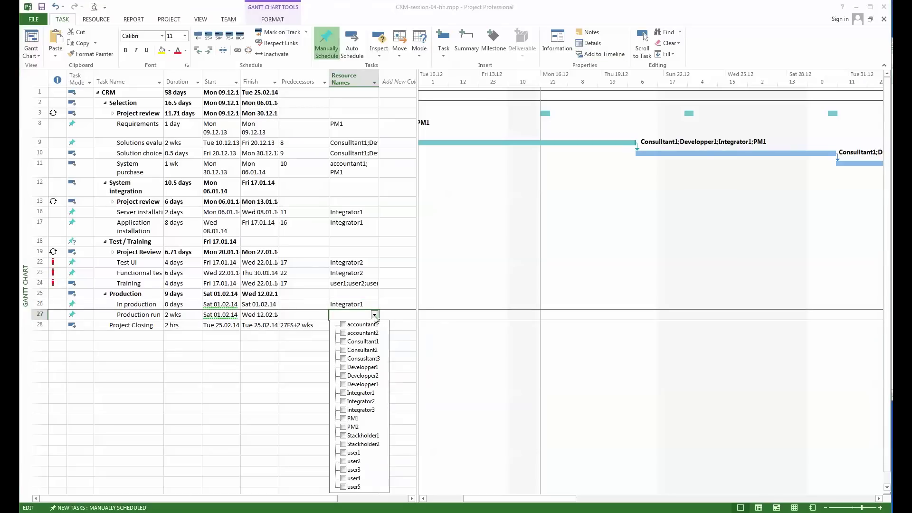
click(343, 393)
click(314, 387)
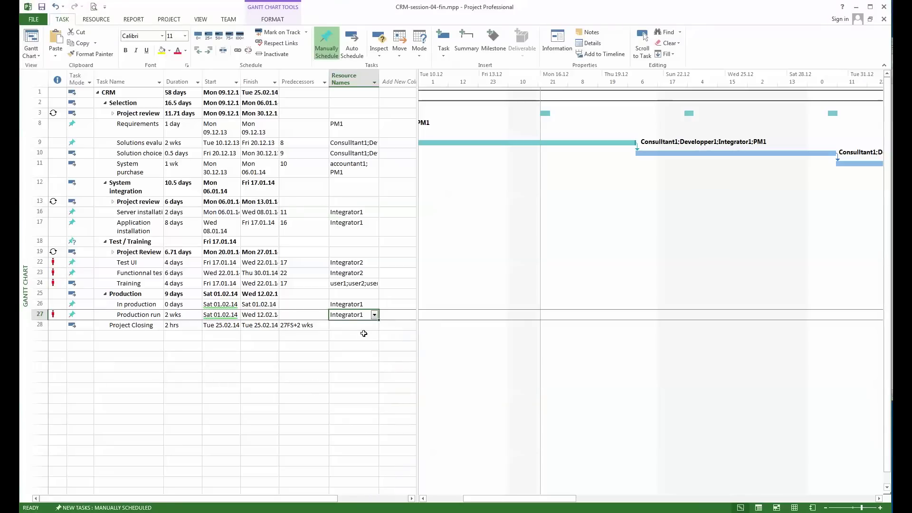
Assign Consulltant1, Developper1, Integrator1, PM1, Stackholder1 and user1 to Project Closing
click(377, 325)
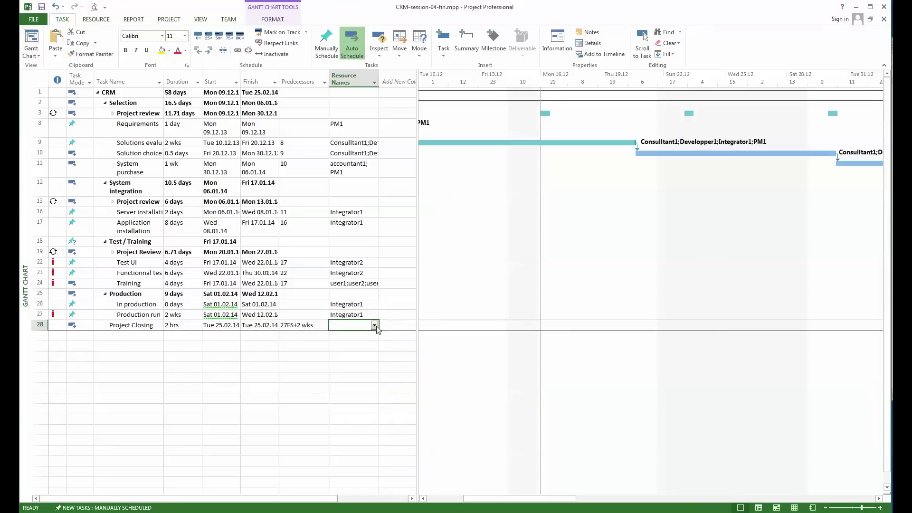
click(375, 326)
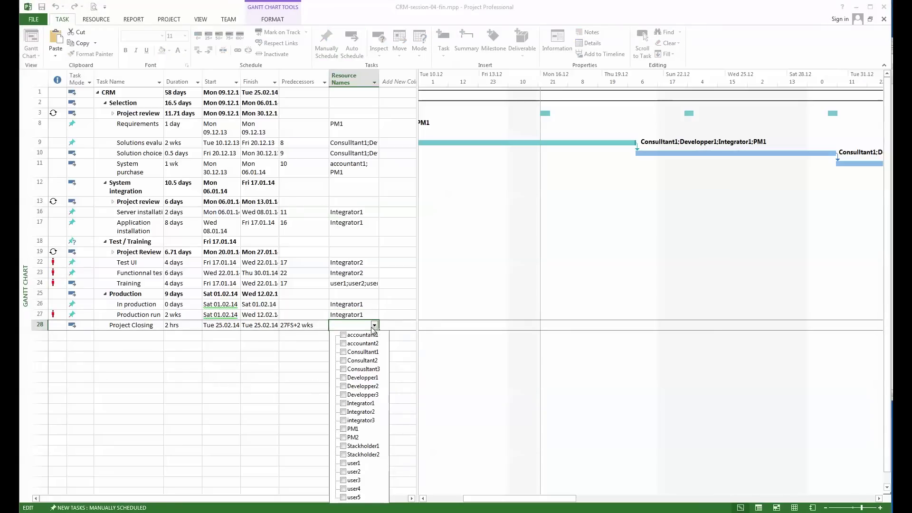
click(344, 353)
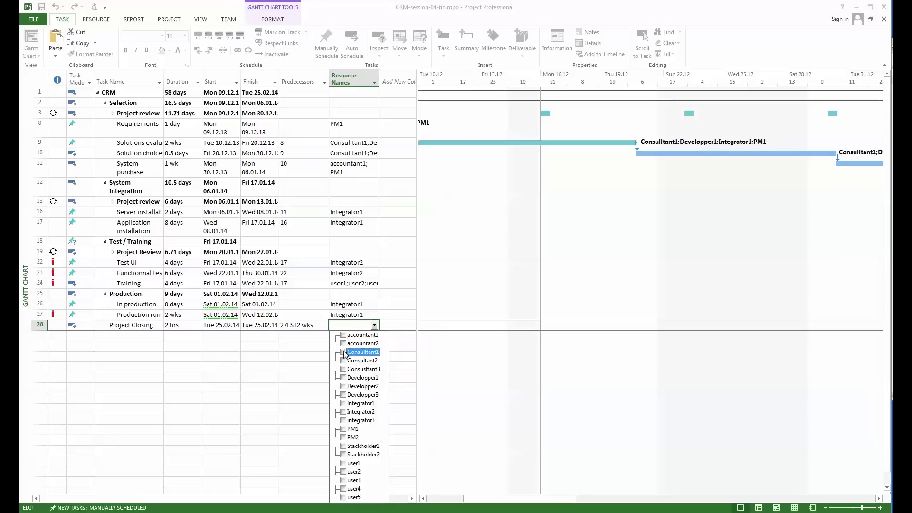
click(343, 378)
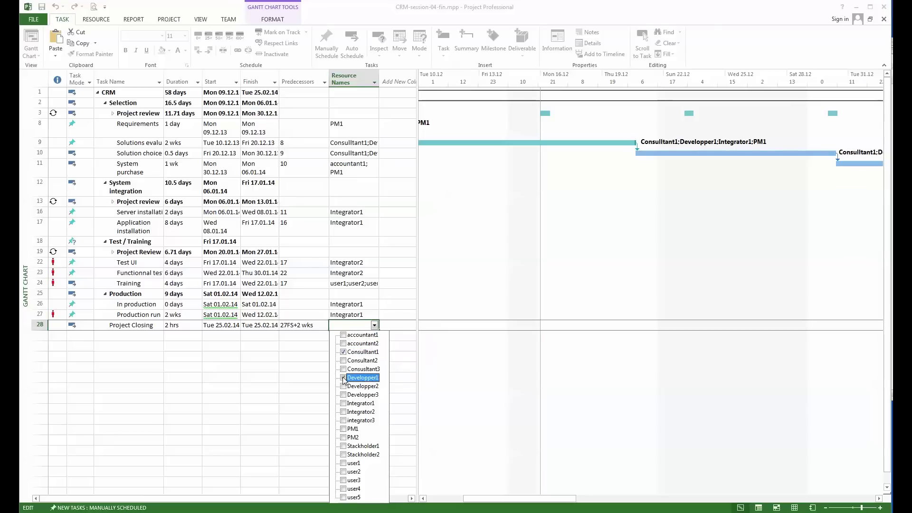
click(344, 403)
click(343, 429)
click(344, 447)
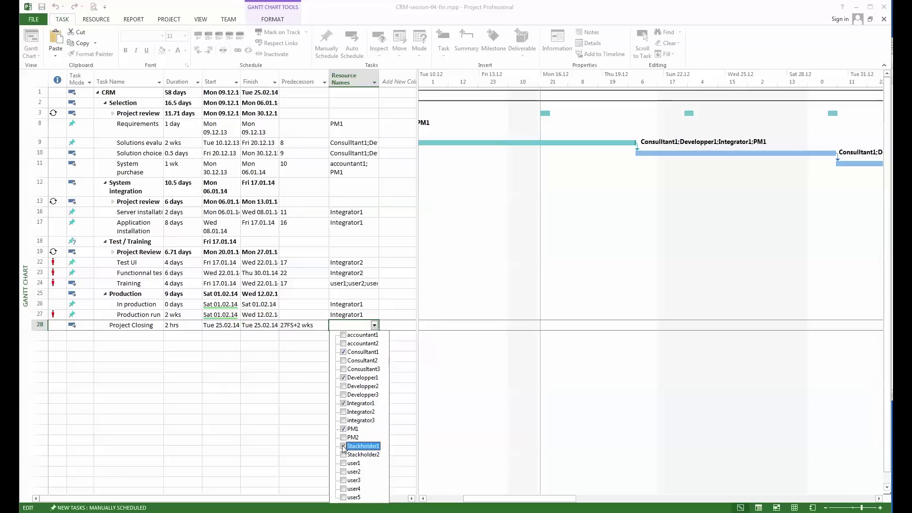
click(343, 463)
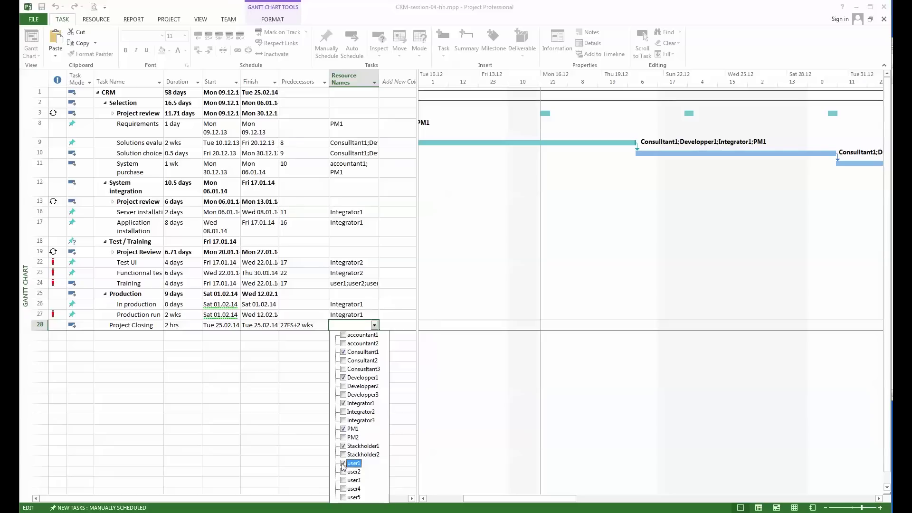
key(Return)
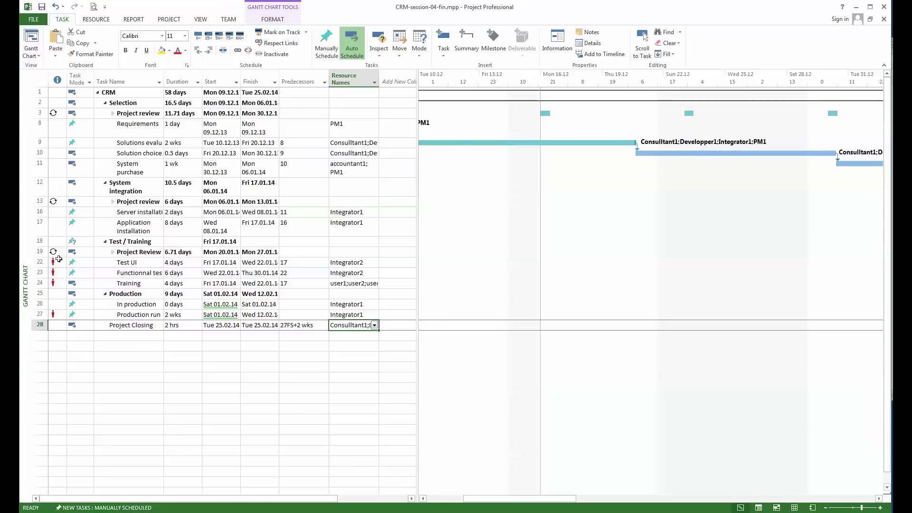
mouse_move(52, 262)
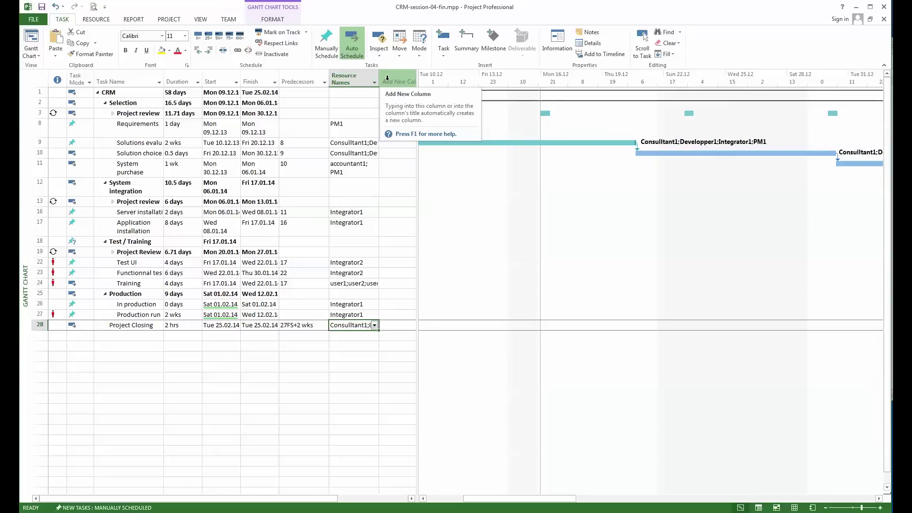
Insert a Cost column after Resource Names, showing the fr. 86'415.00 total and Training at fr. 11'760.00
right_click(388, 79)
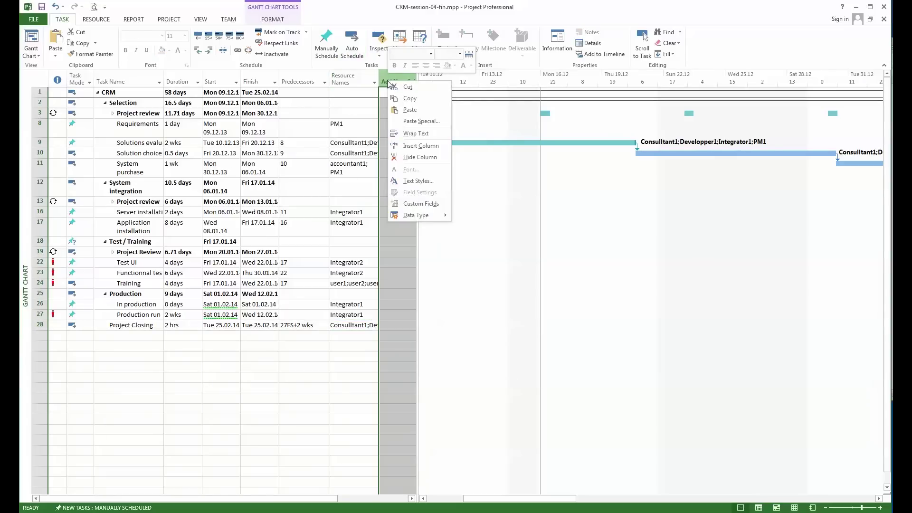
click(417, 148)
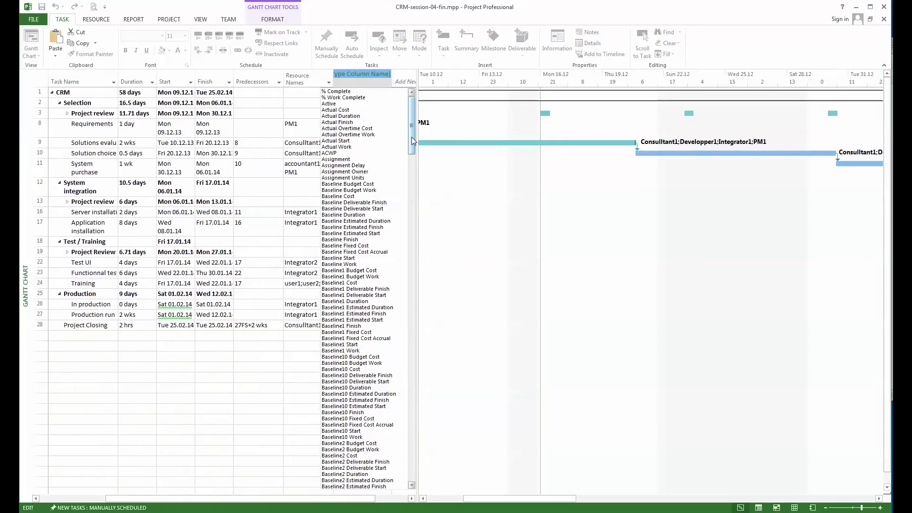
drag(412, 137, 358, 277)
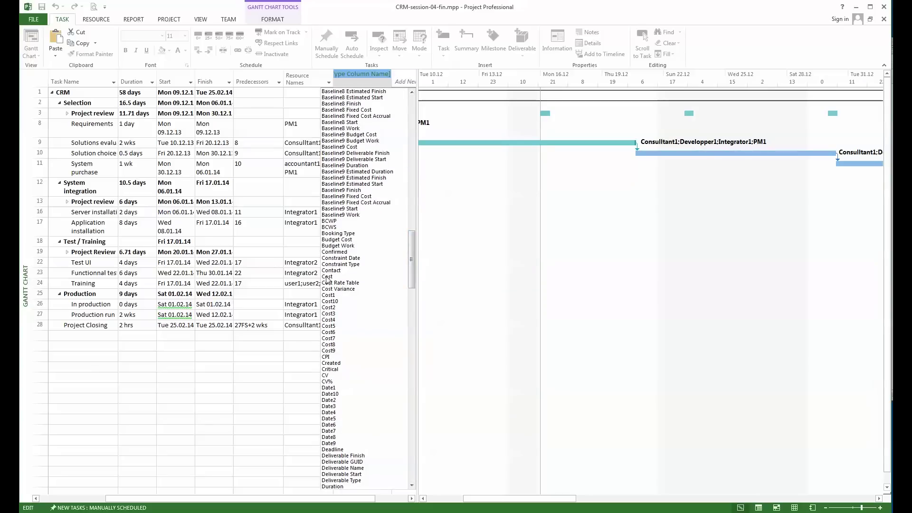
click(327, 277)
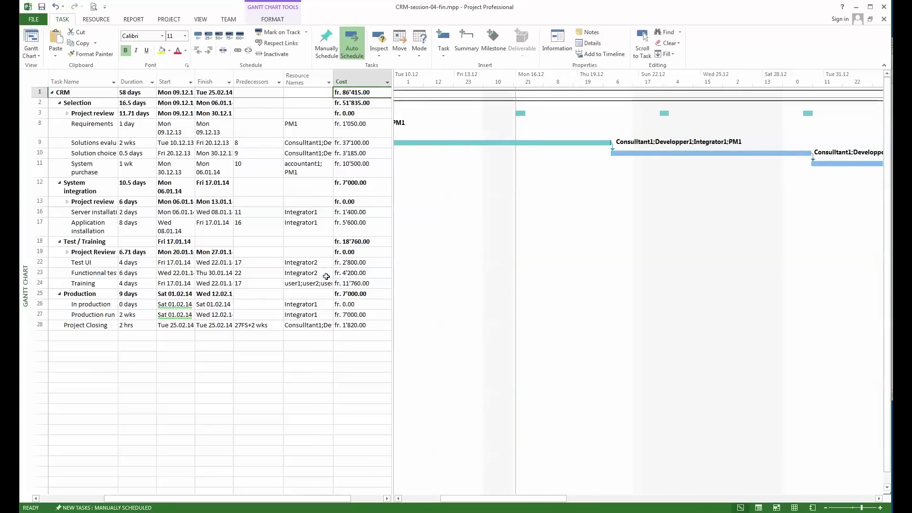